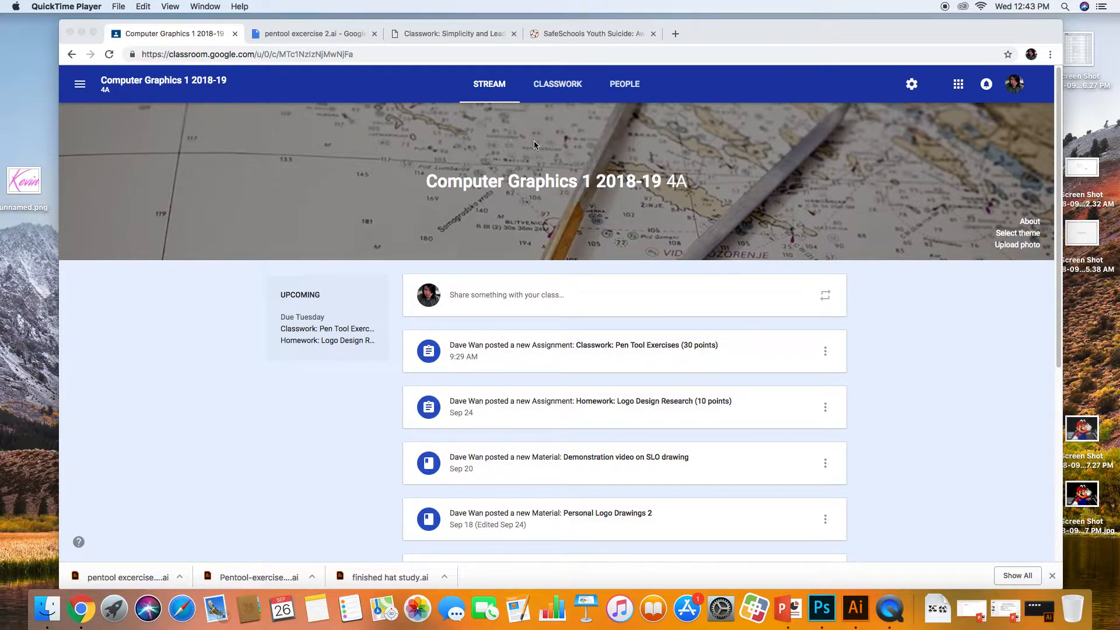
View the classwork list of the Computer Graphics 1 2018-19 class
left_click(550, 88)
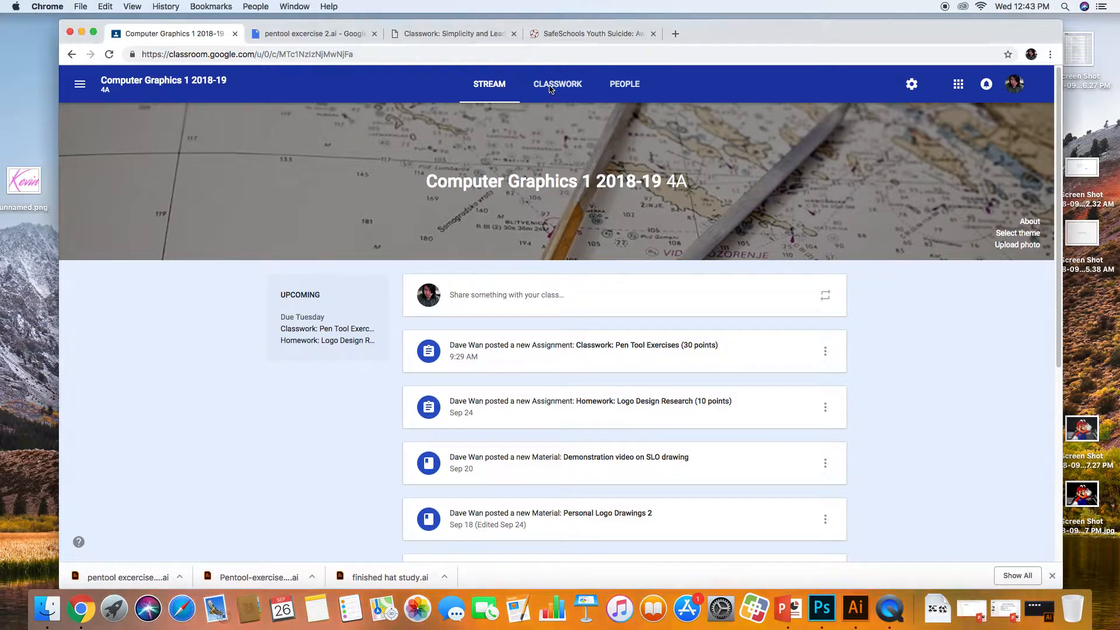
left_click(549, 87)
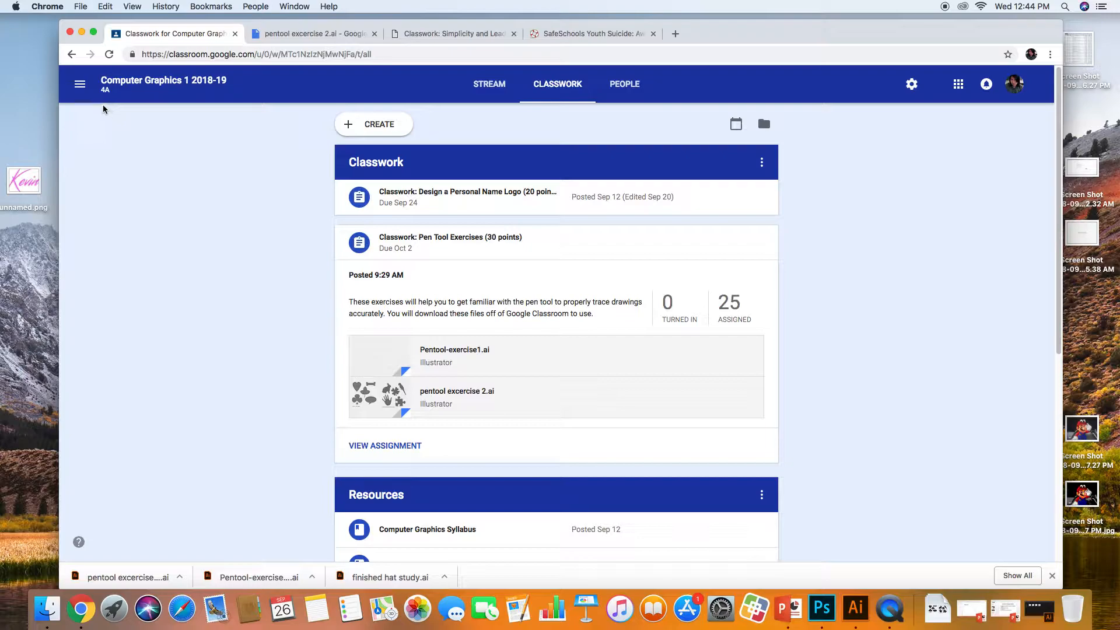
Switch to the Computer Graphic 2 2018-19 class and expand the Advance Pen Tool Exercise assignment in its classwork
left_click(80, 86)
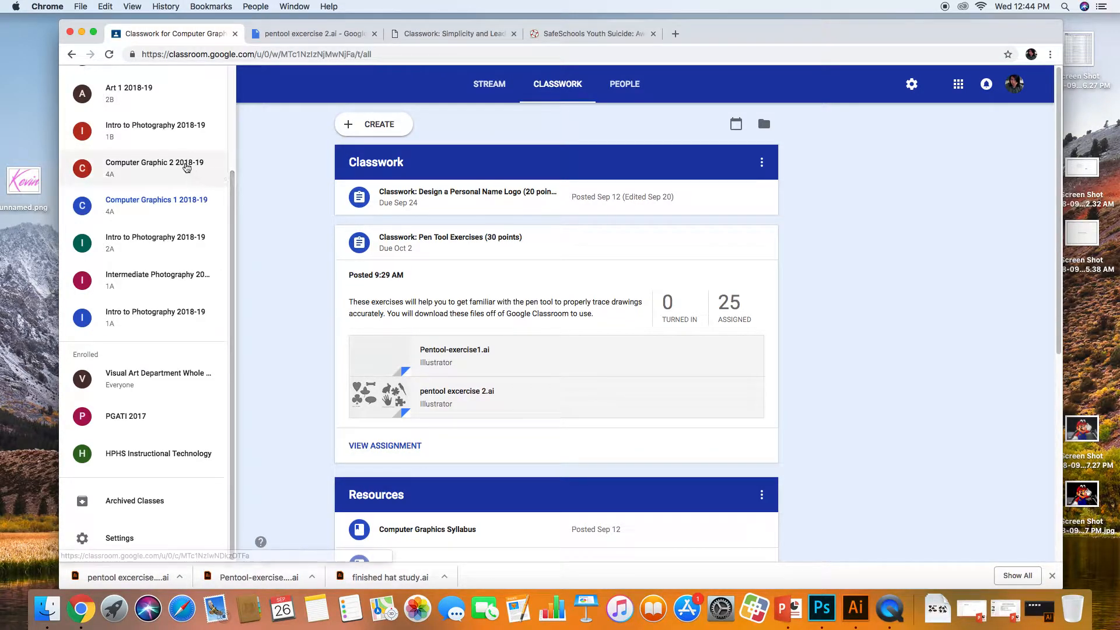
left_click(189, 168)
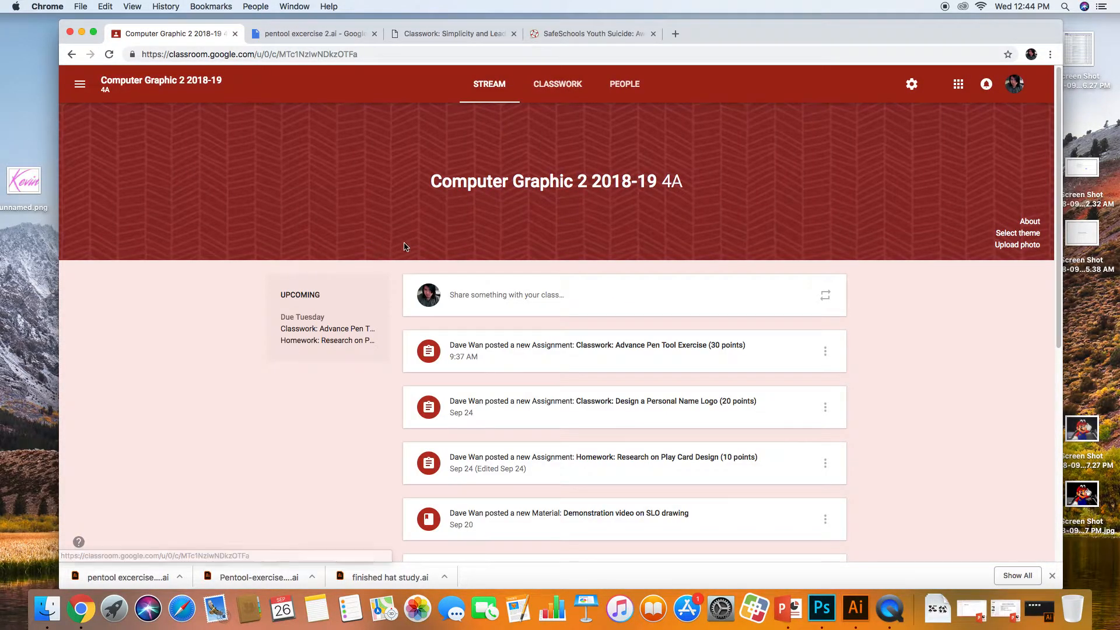
left_click(551, 102)
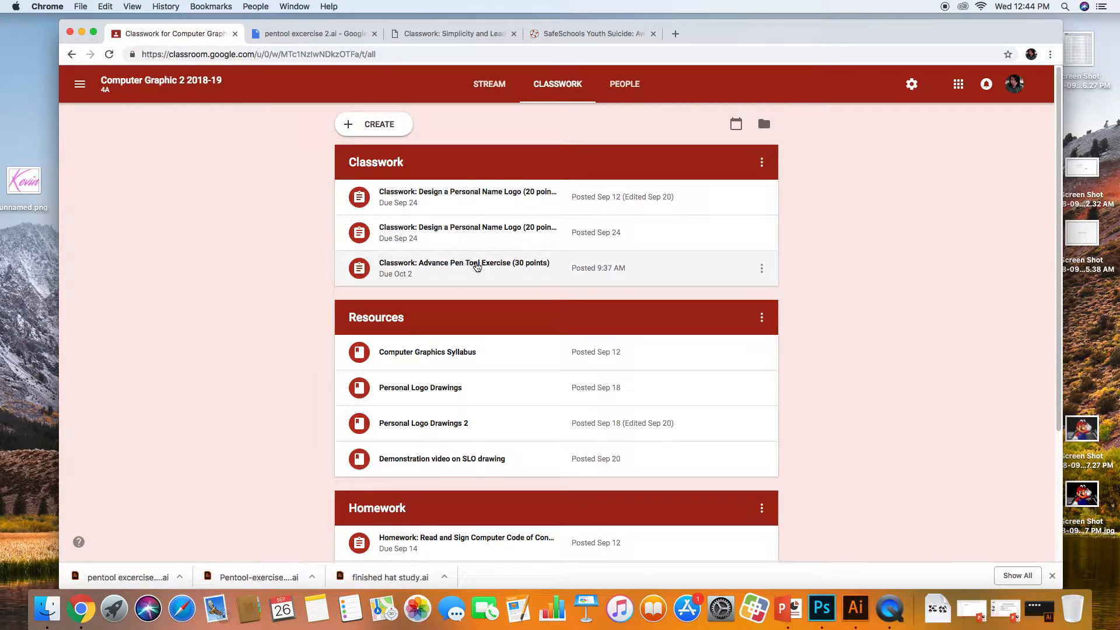
left_click(426, 262)
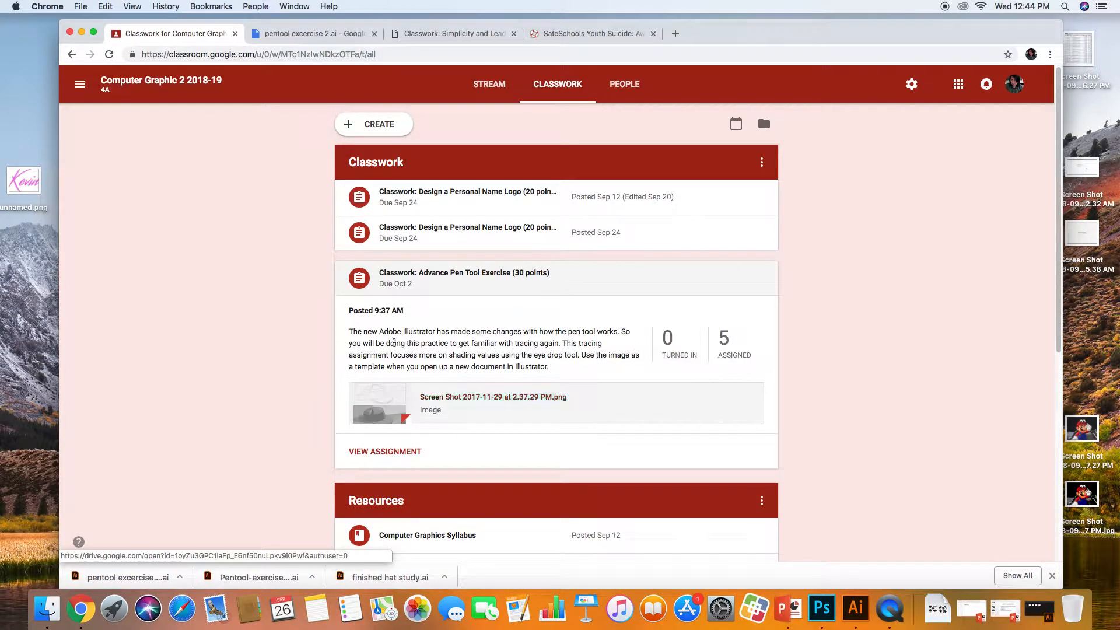
Download the assignment's attached image, Screen Shot 2017-11-29 at 2.37.29 PM.png, and show it in the Downloads folder
left_click(442, 400)
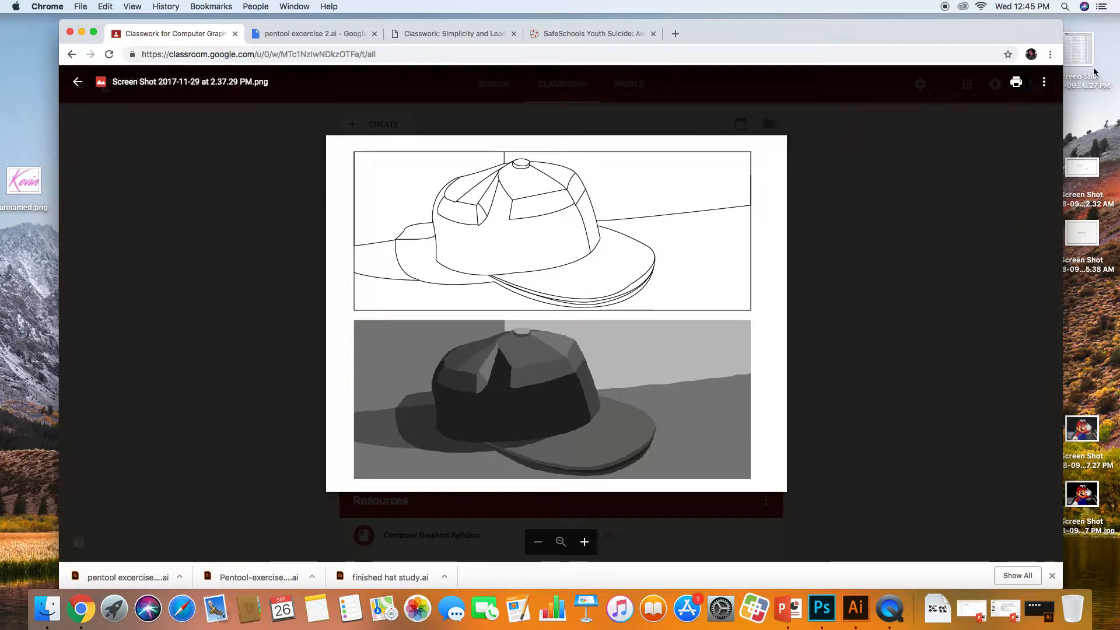
left_click(1044, 82)
left_click(1015, 137)
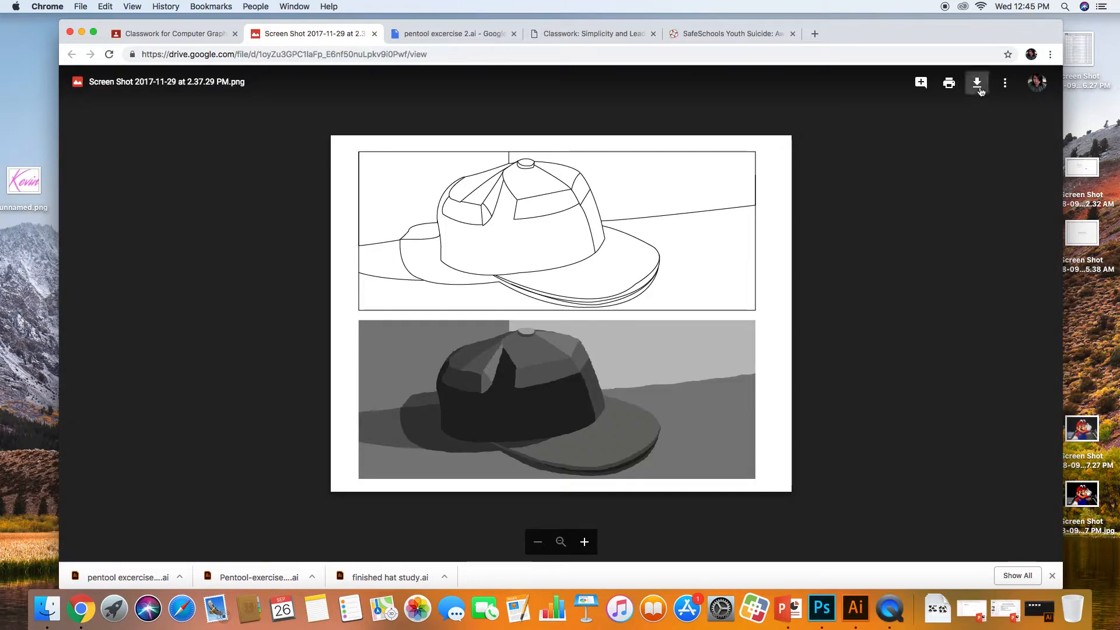
left_click(979, 87)
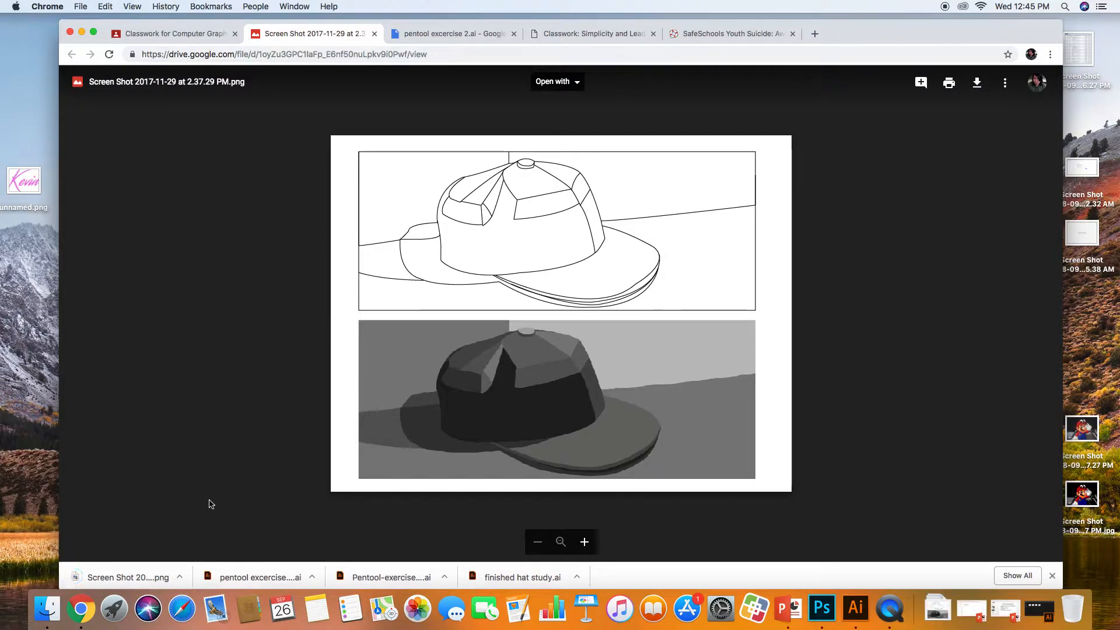
left_click(180, 577)
left_click(197, 557)
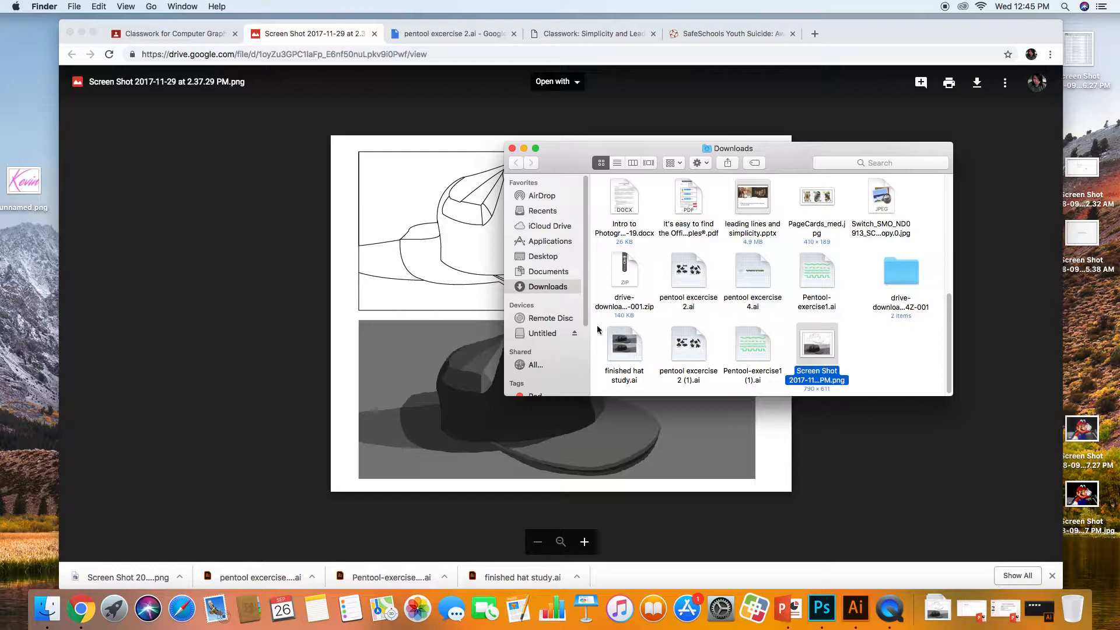
left_click(856, 619)
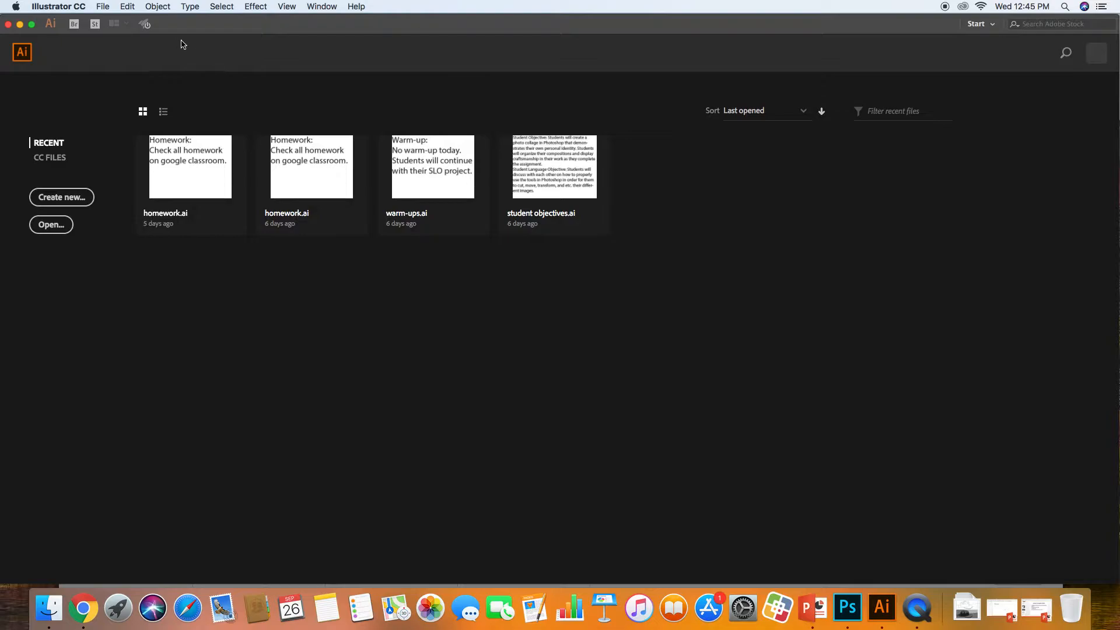
left_click(103, 7)
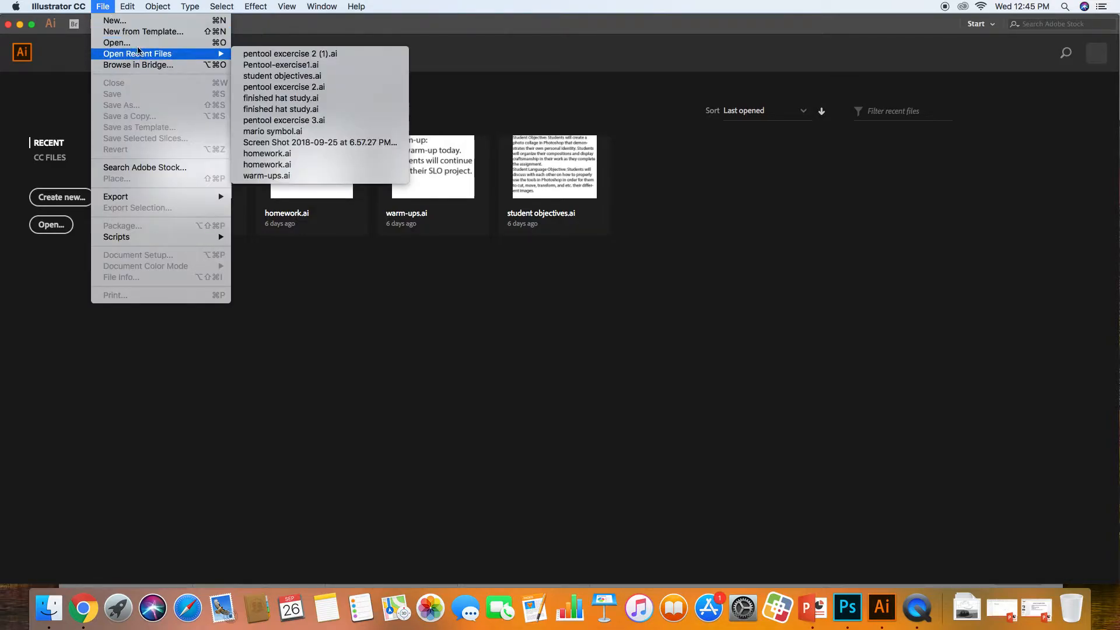
mouse_move(115, 59)
left_click(606, 350)
left_click(8, 25)
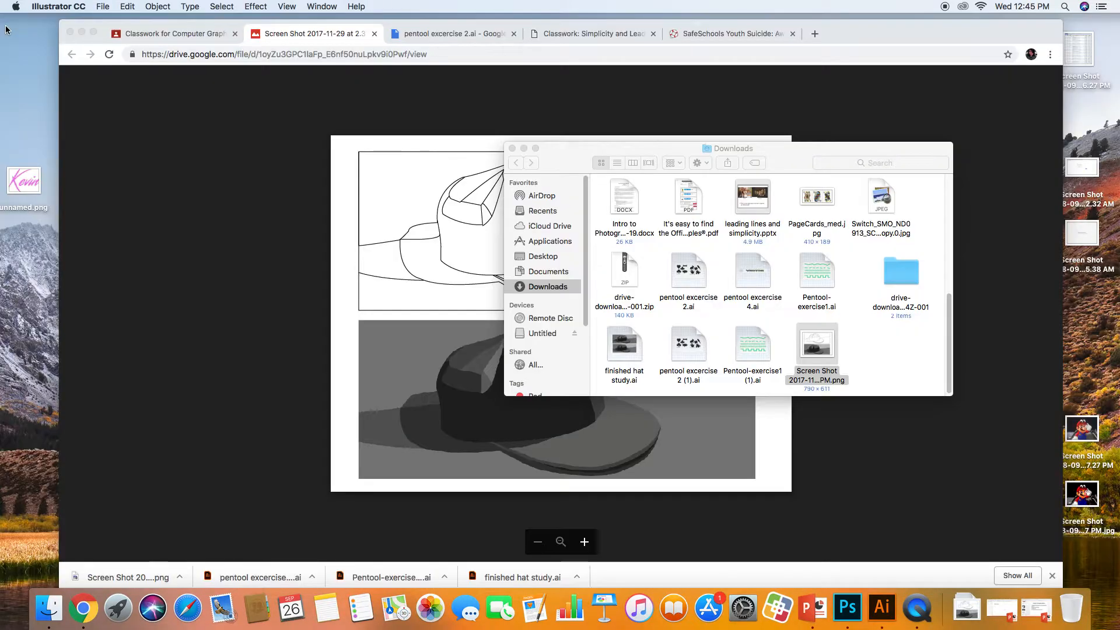
Open the downloaded hat screenshot in Illustrator
left_click_drag(818, 350, 878, 605)
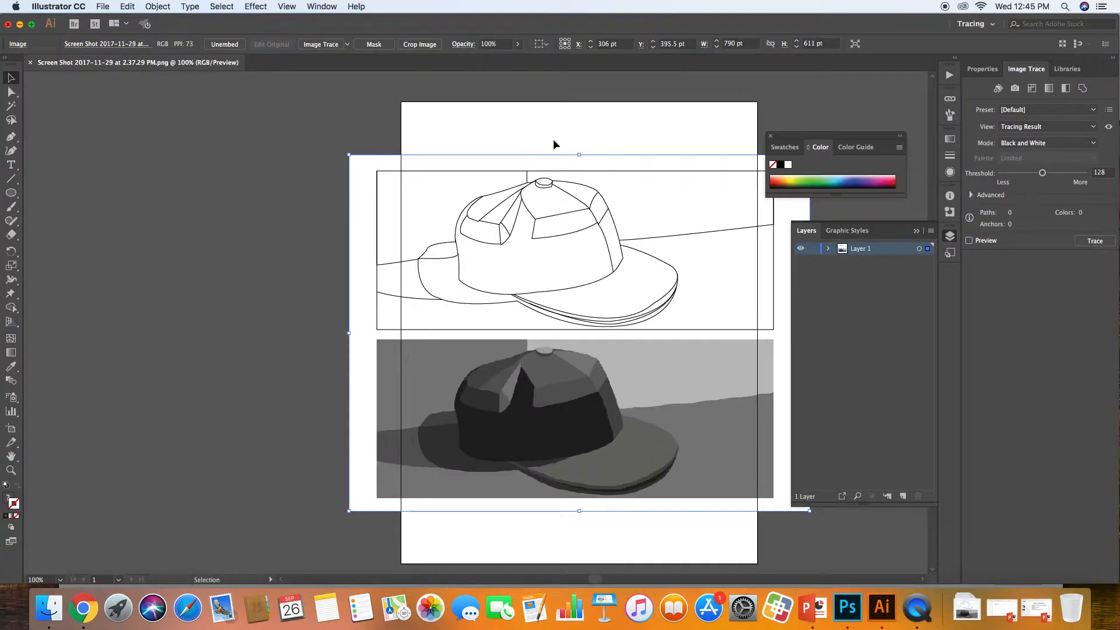
Resize the artboard on all four sides to match the hat image's edges, 790 by 611 pt
left_click(16, 433)
left_click_drag(401, 333, 349, 334)
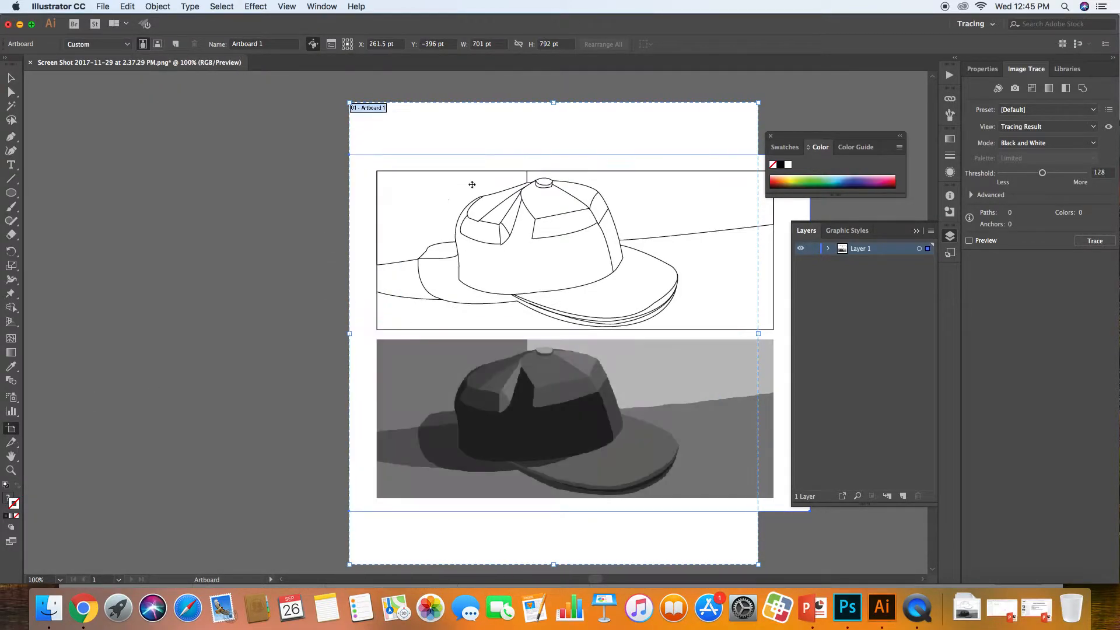
left_click_drag(553, 103, 553, 155)
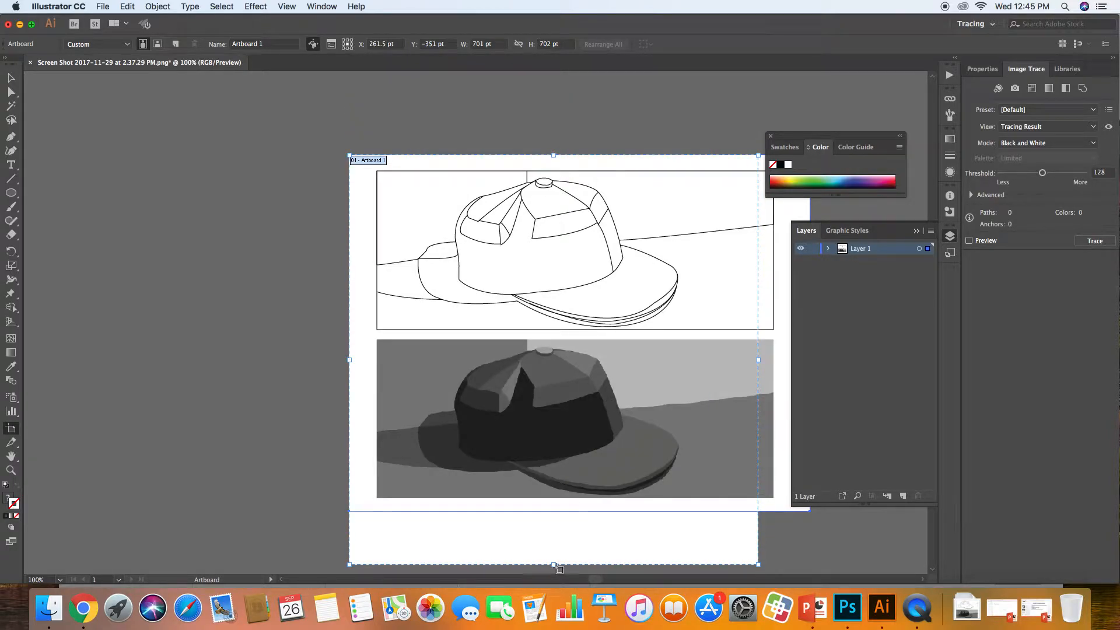
left_click_drag(555, 565, 565, 510)
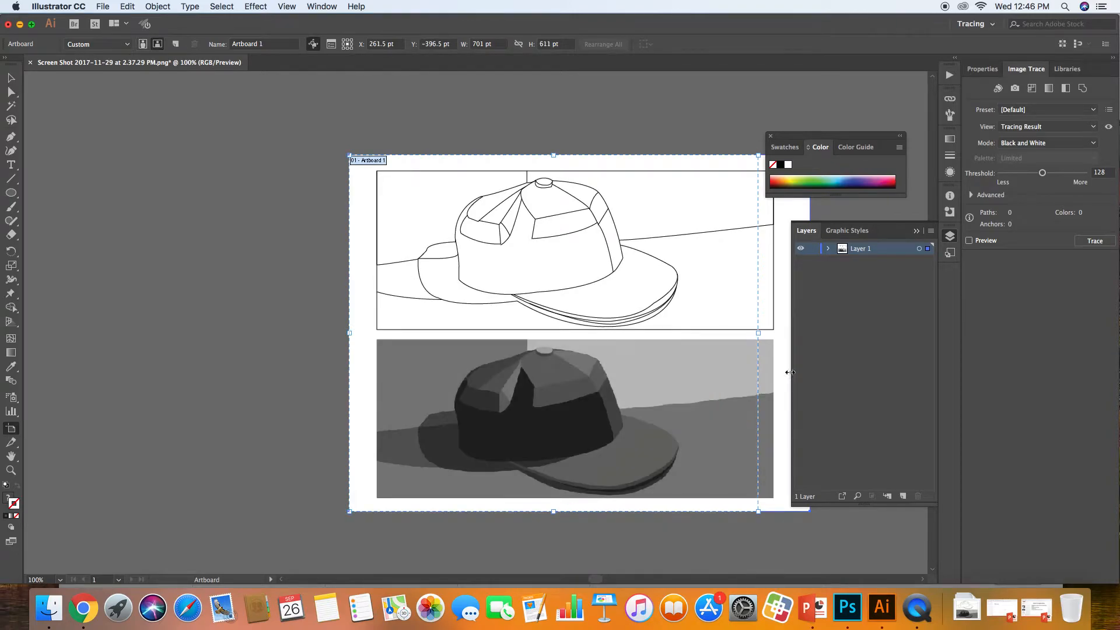
left_click_drag(893, 236, 243, 204)
left_click_drag(757, 333, 810, 334)
key("v")
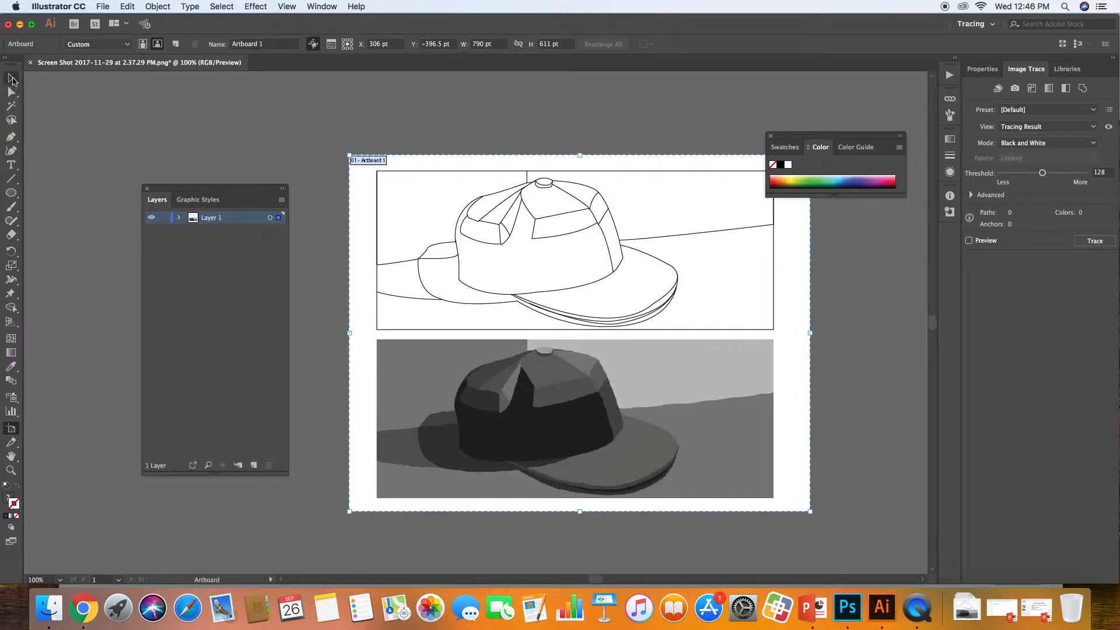
Lock the layer containing the hat image and rename it "image"
left_click(164, 218)
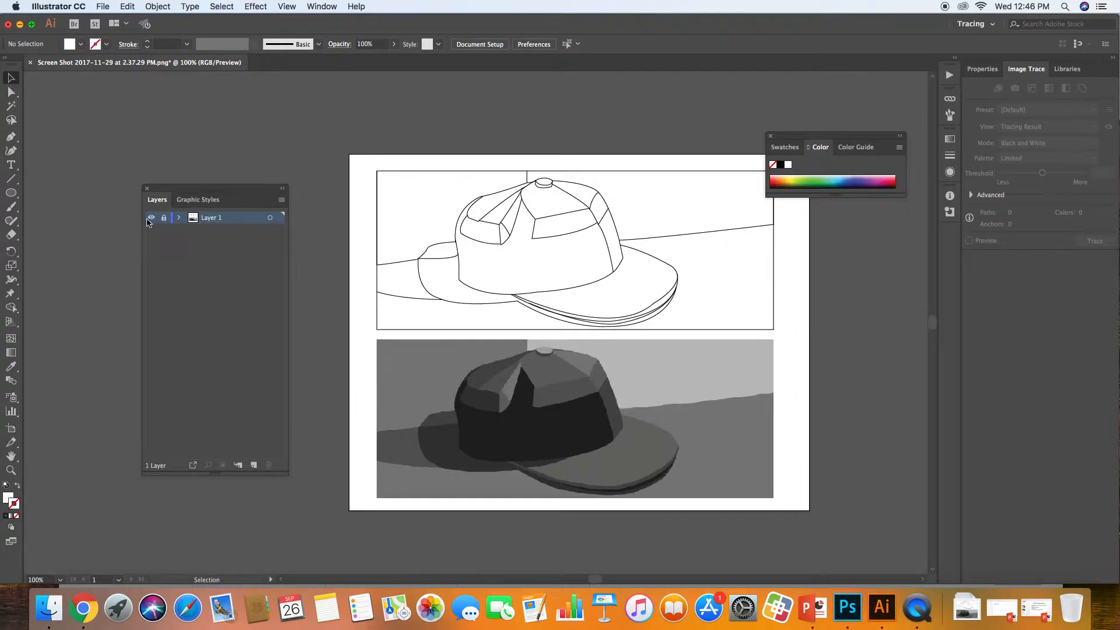
double_click(208, 218)
type("image")
key("Return")
Add a new layer above the image layer and name it "values"
left_click(254, 465)
double_click(207, 219)
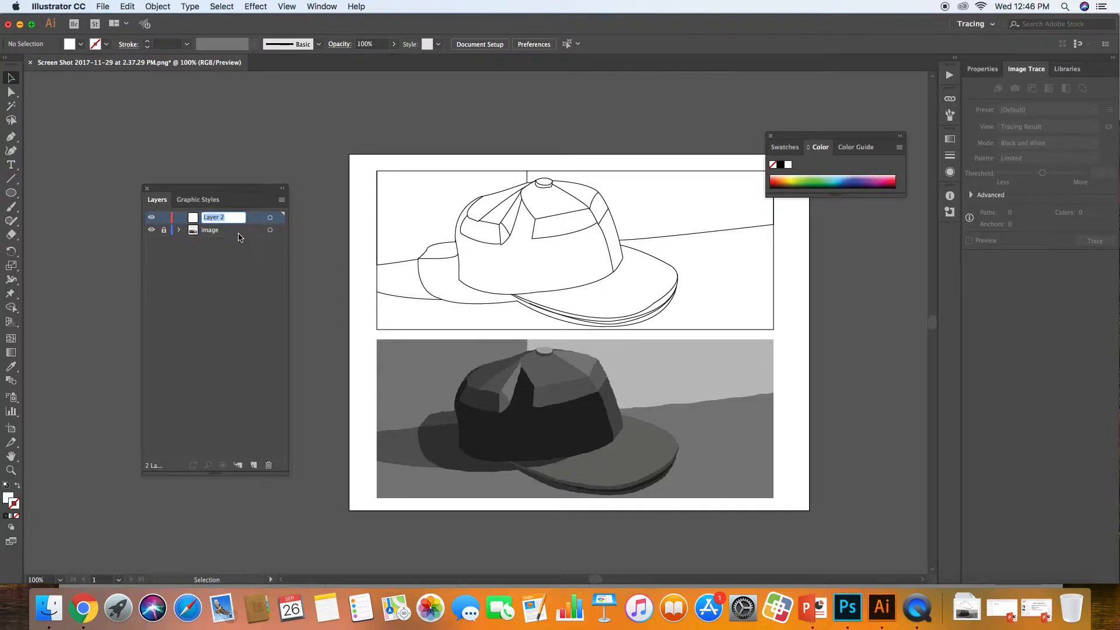
type("values")
key("Return")
Close the floating Swatches and Color panels covering the artwork
left_click_drag(796, 147, 815, 130)
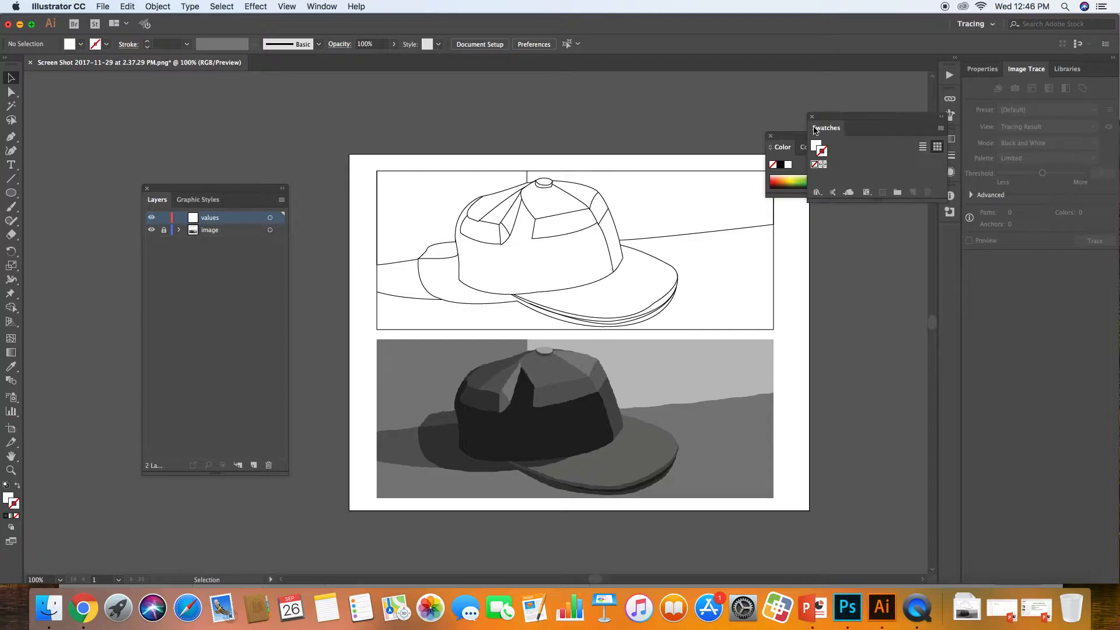
left_click(812, 118)
left_click(771, 135)
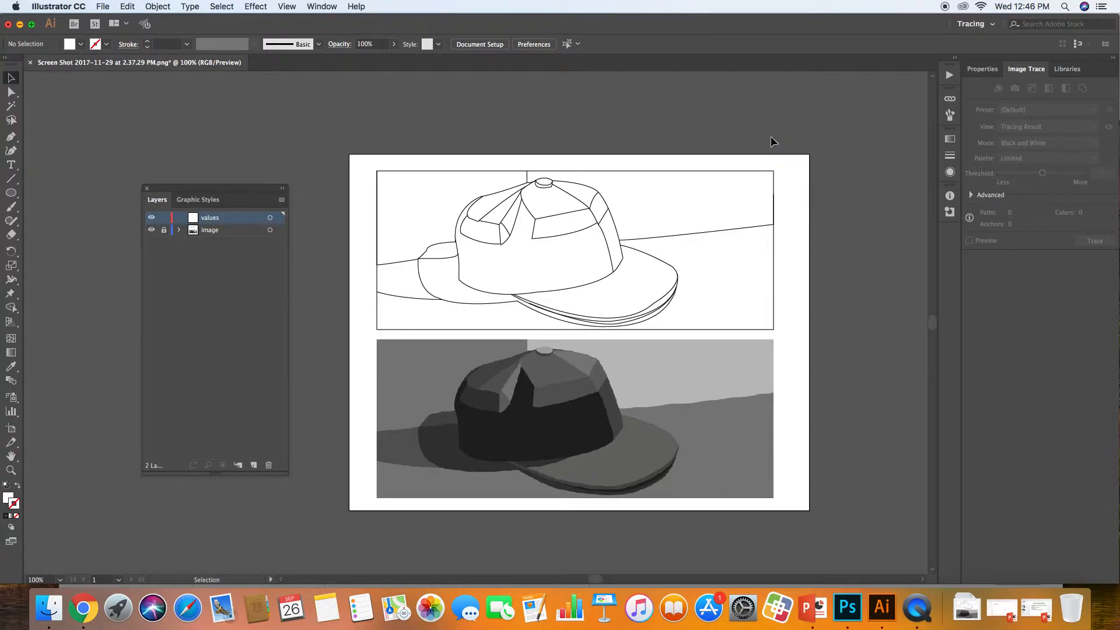
Move the floating Layers panel clear of the hat artwork
key("super+equal")
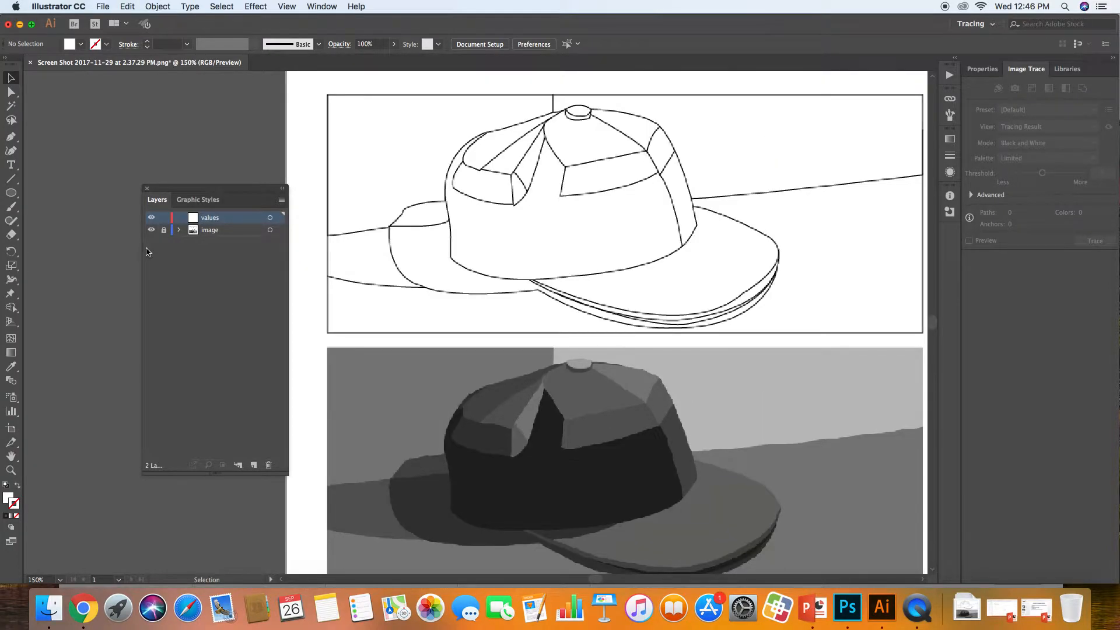
key("super+minus")
key("super+equal")
key("super+minus")
key("super+equal")
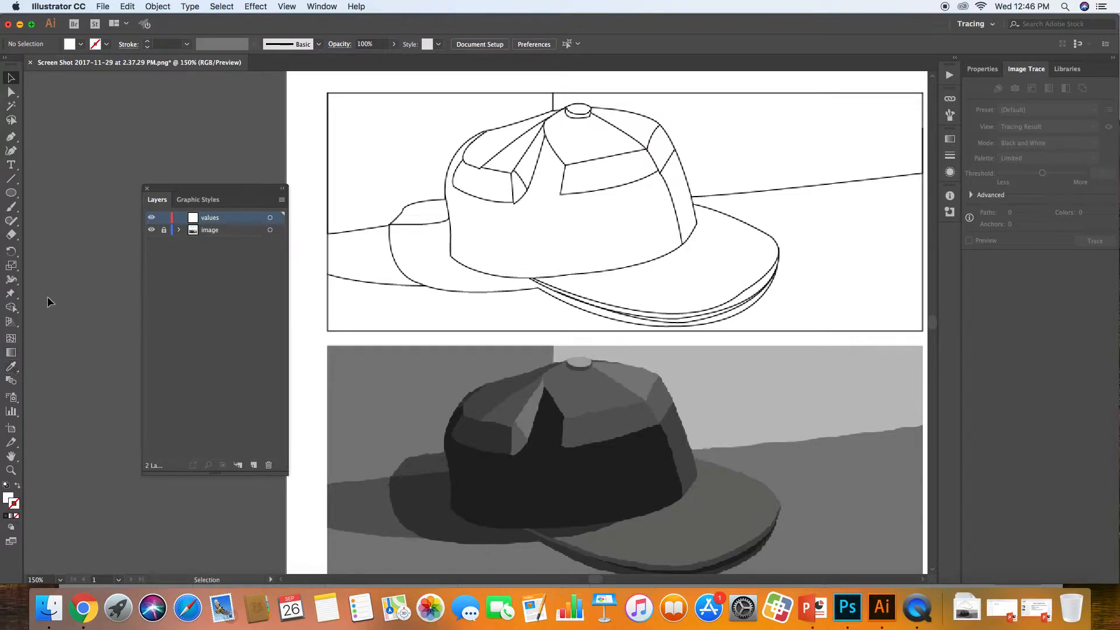
left_click(11, 456)
left_click_drag(445, 357, 363, 335)
mouse_move(274, 200)
left_mouse_down()
mouse_move(519, 238)
mouse_move(1094, 292)
left_mouse_up()
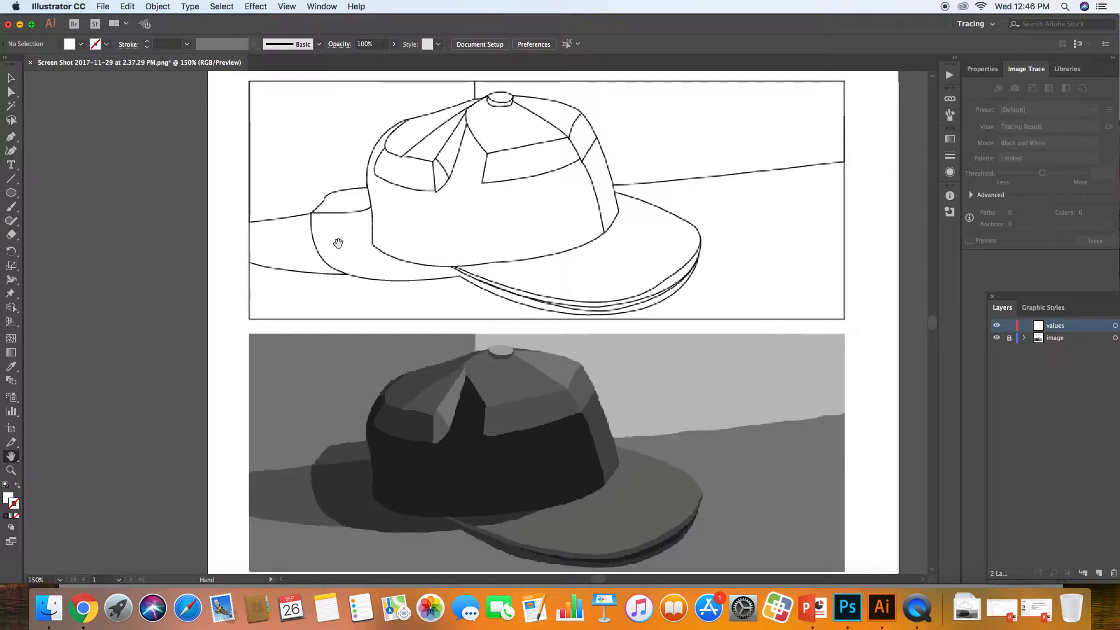
Try the Eyedropper on several gray values across the shaded hat's crown and the background around it
left_click(10, 366)
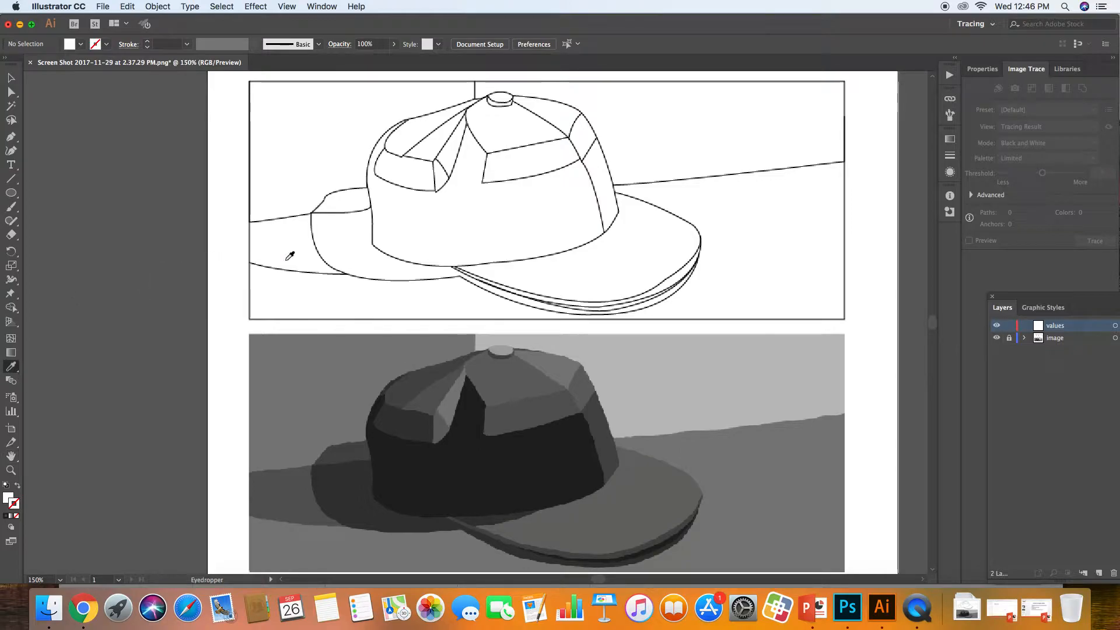
left_click(430, 399)
left_click(370, 380)
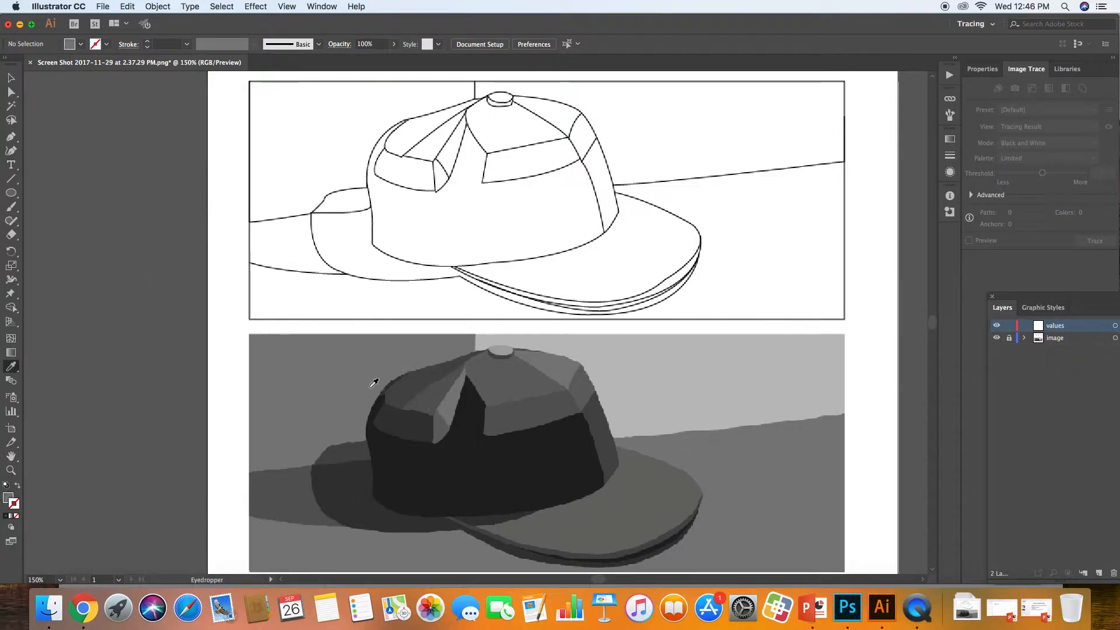
left_click(415, 387)
left_click(446, 427)
left_click(466, 420)
left_click(515, 408)
left_click(517, 374)
left_click(504, 447)
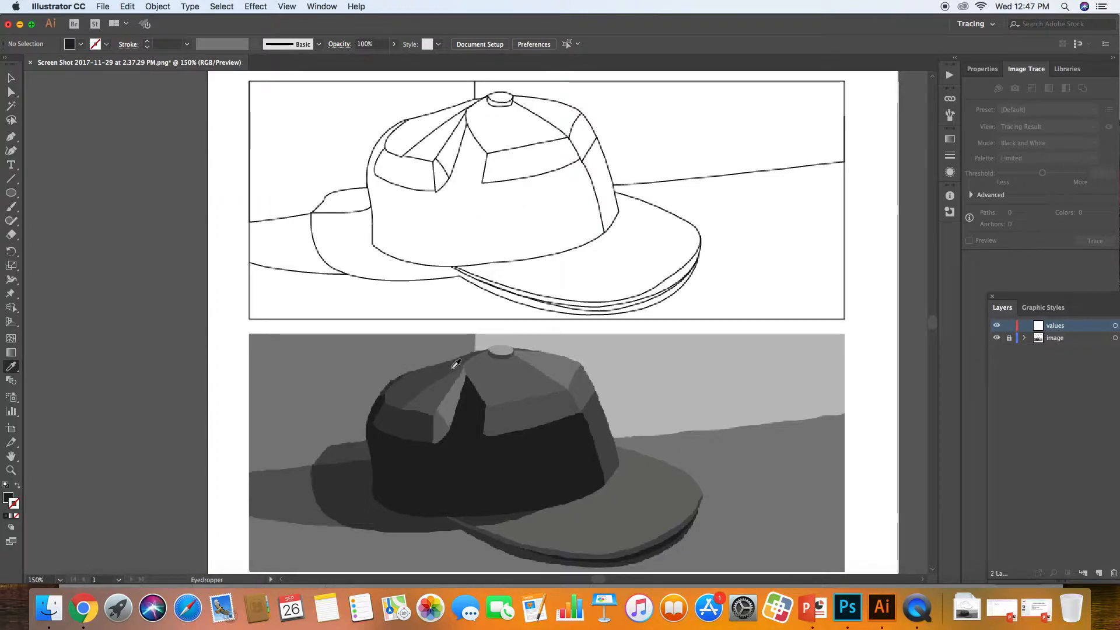
Sample the light gray of the shaded hat's top button and trace the button's oval top on the line drawing with the Pen tool
left_click(506, 352)
left_click(10, 137)
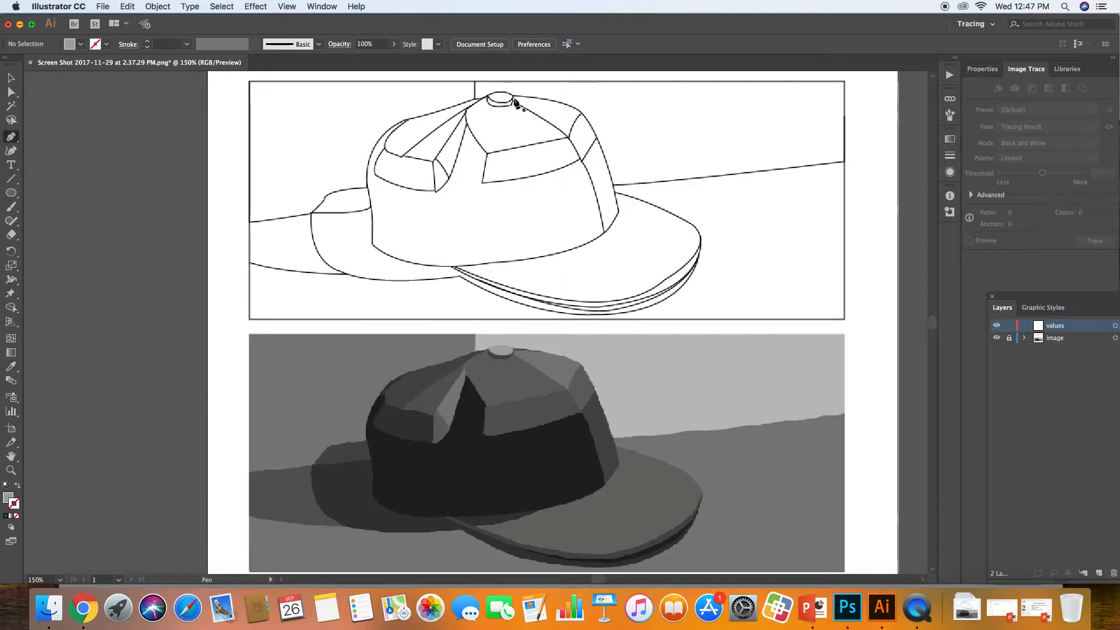
left_click_drag(513, 97, 471, 109)
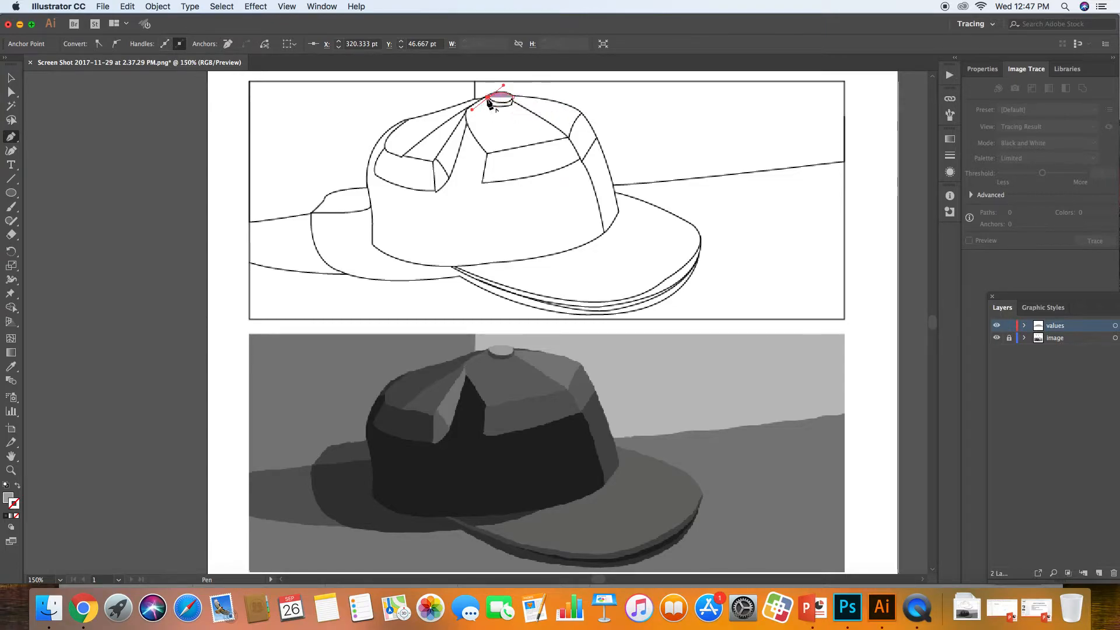
left_click(488, 98)
left_click(512, 98)
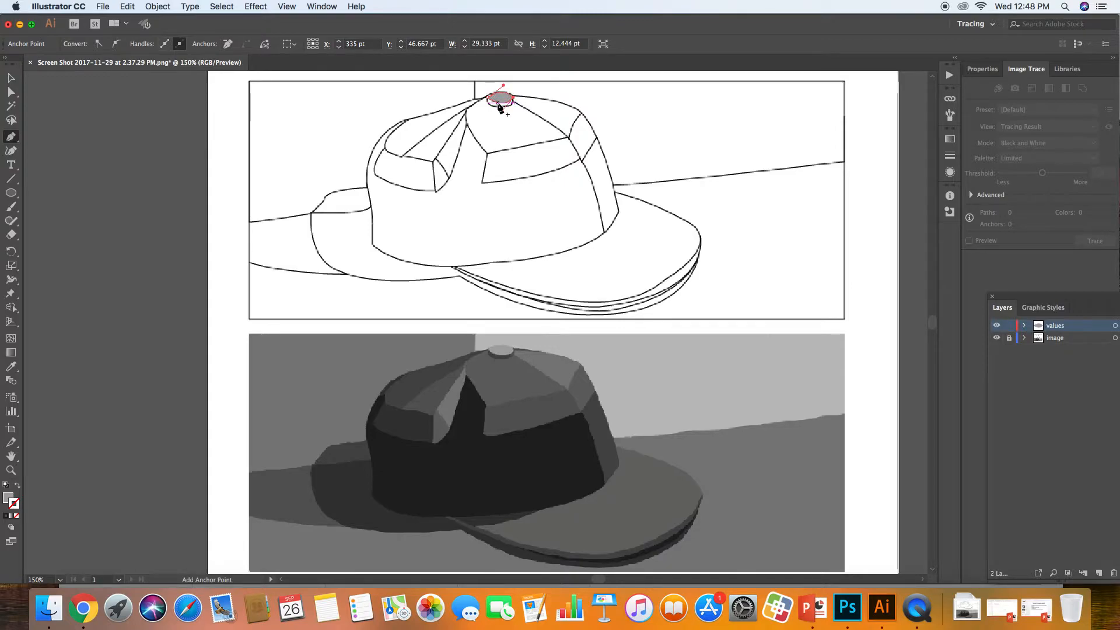
key("shift+super+a")
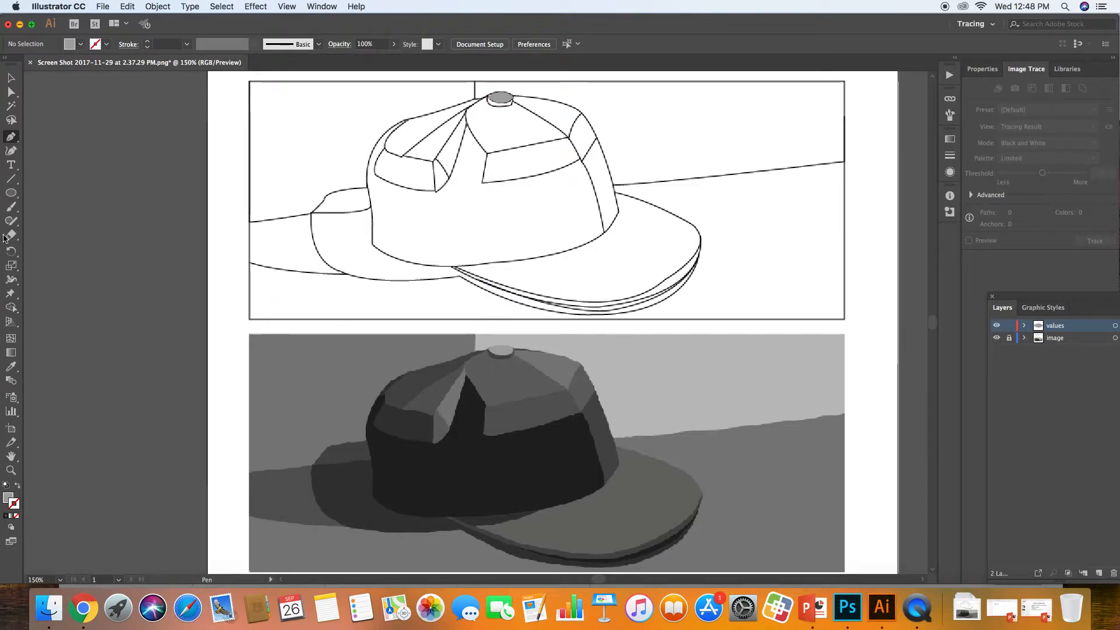
Sample the dark gray of the shaded button's side, trace that side on the line drawing with the Pen tool, and keep it behind the oval top
left_click(10, 366)
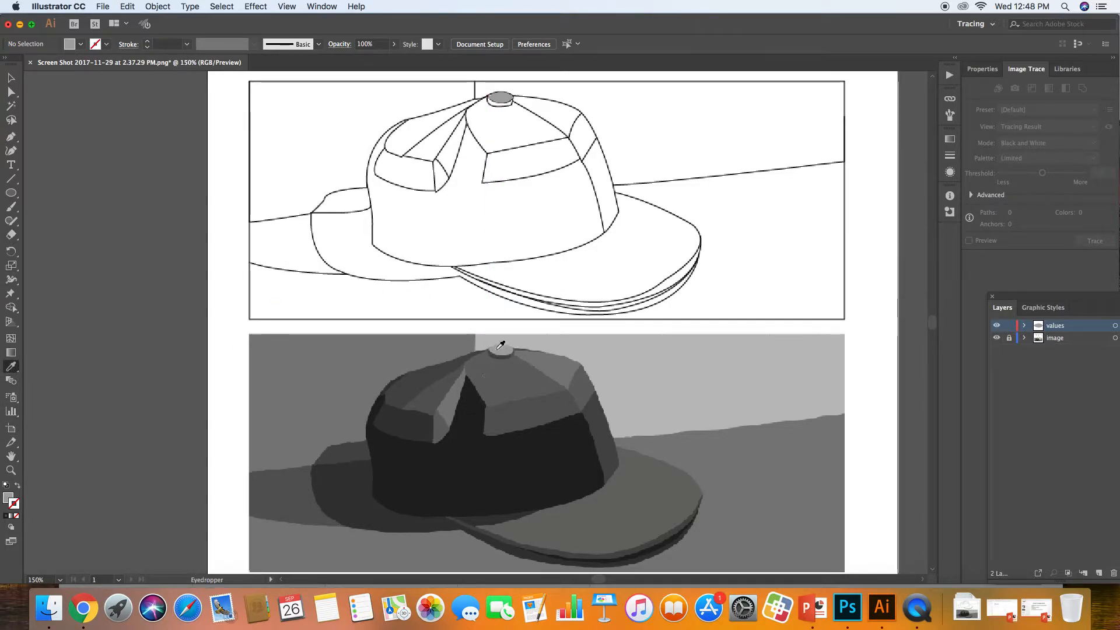
left_click(500, 345)
left_click(10, 140)
key("super+equal")
key("super+equal")
scroll(458, 163, "up", 10)
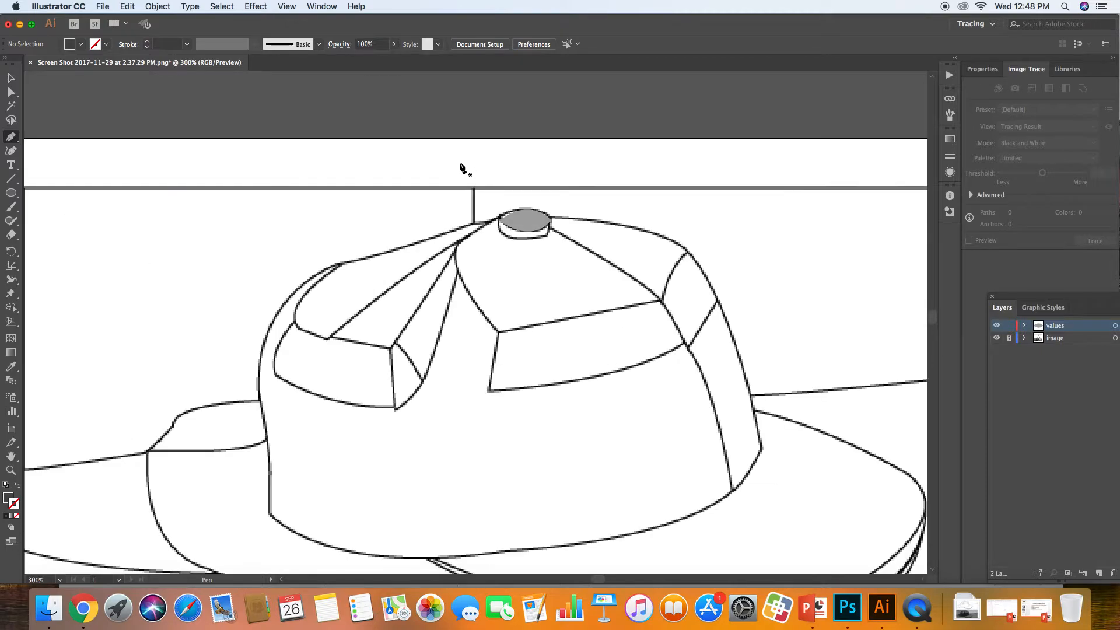
left_click(550, 223)
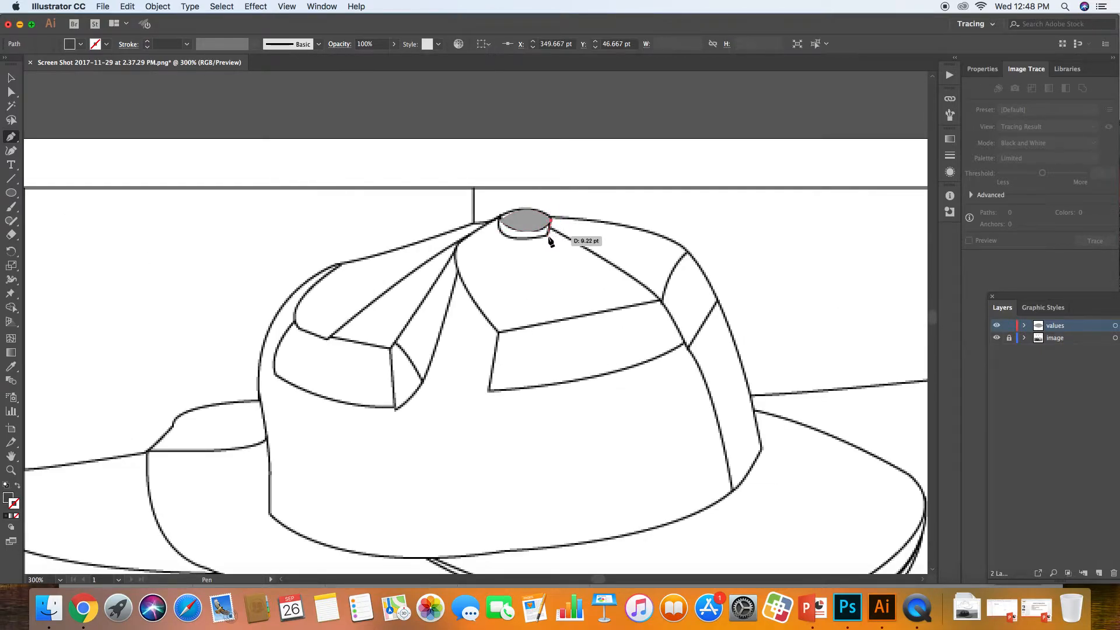
mouse_move(500, 226)
left_mouse_down()
mouse_move(501, 236)
mouse_move(475, 212)
mouse_move(486, 219)
left_mouse_up()
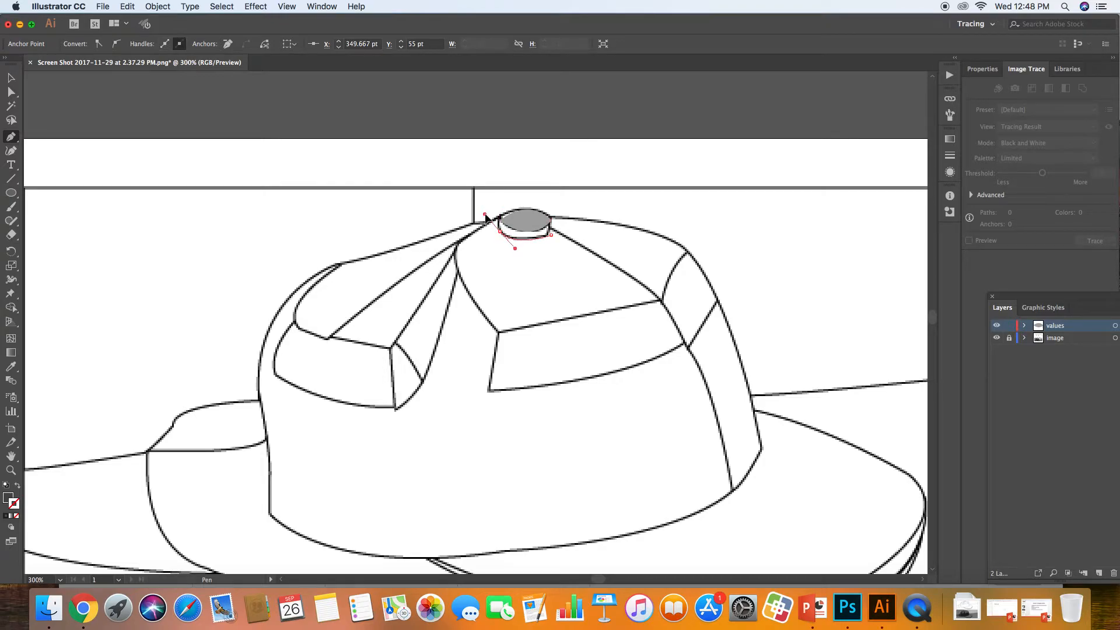
left_click(500, 231)
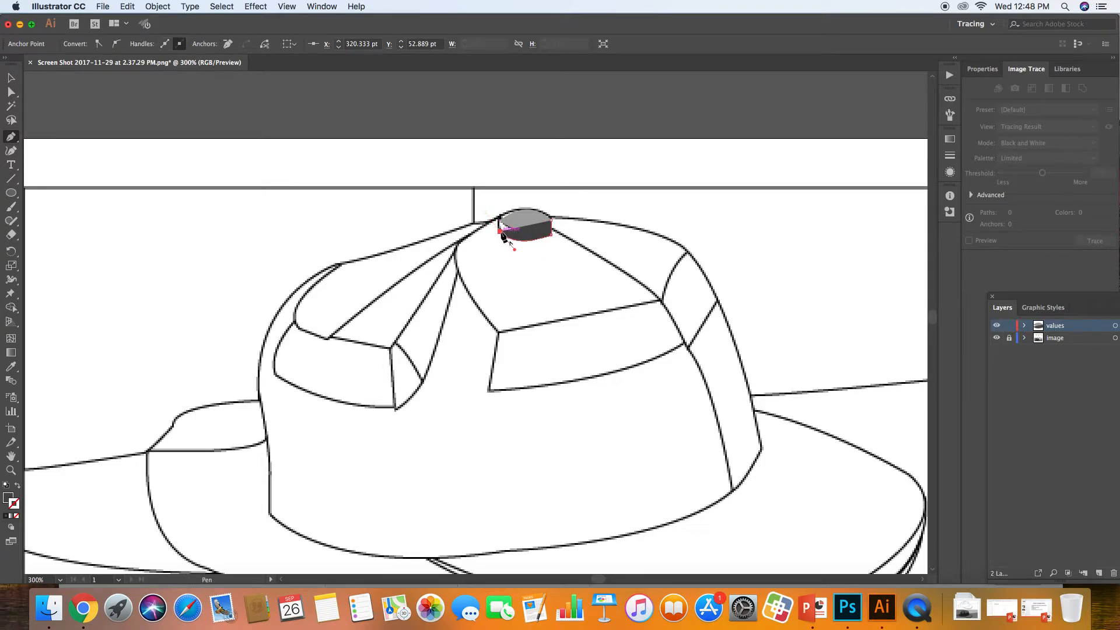
left_click(498, 220)
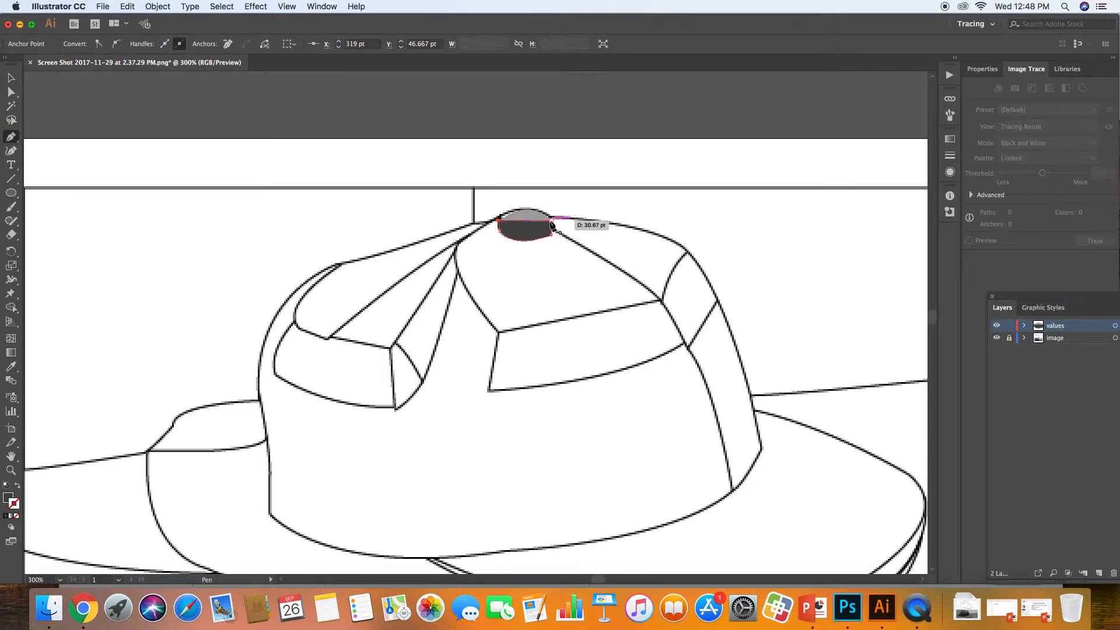
left_click_drag(567, 209, 576, 196)
left_click(11, 78)
left_click(403, 225)
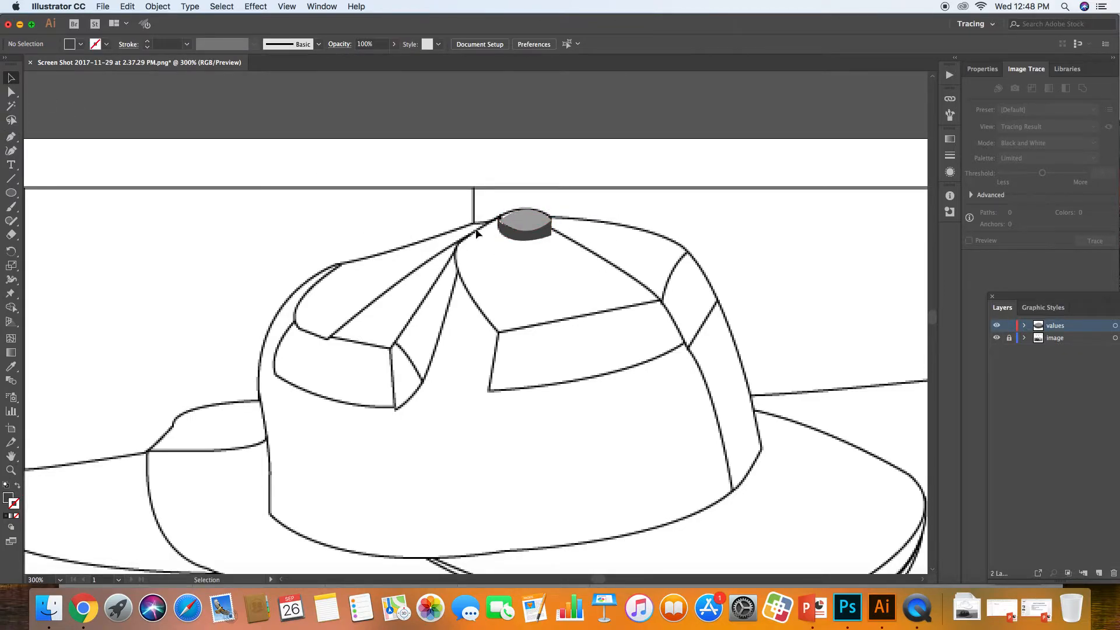
Sample the medium gray of the shaded hat's front crown panel with the Eyedropper
key("super+minus")
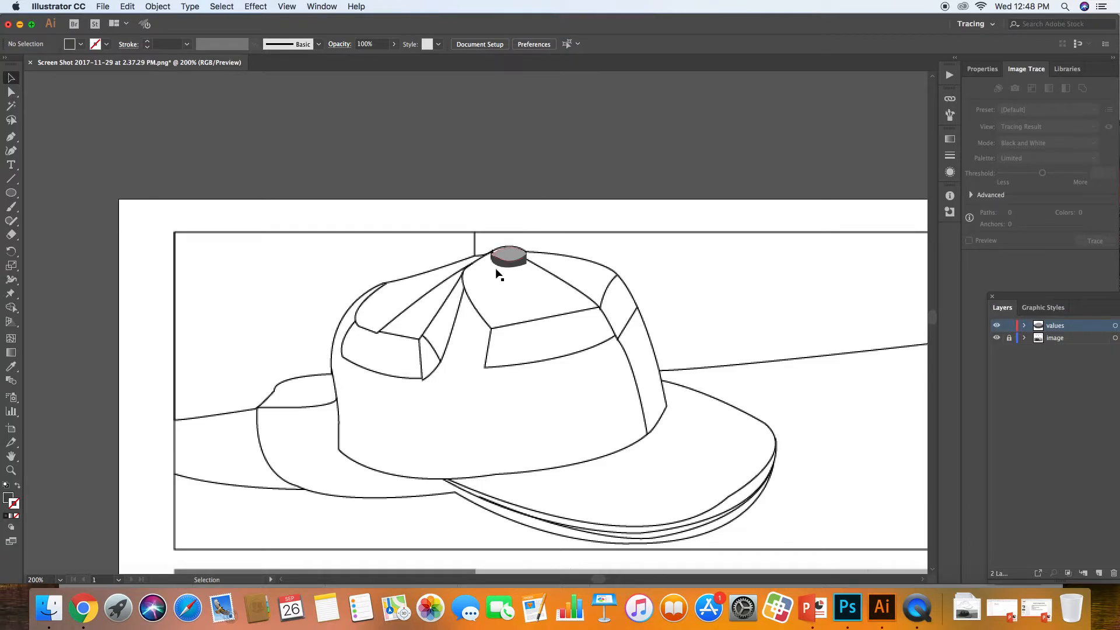
left_click(11, 456)
scroll(170, 305, "down", 8)
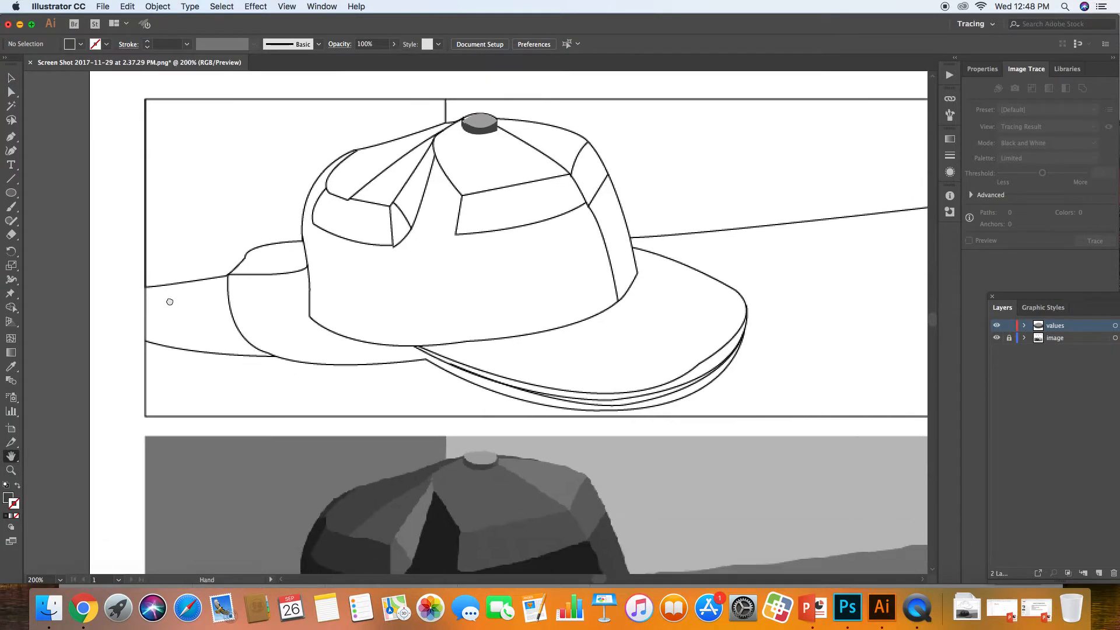
left_click(11, 366)
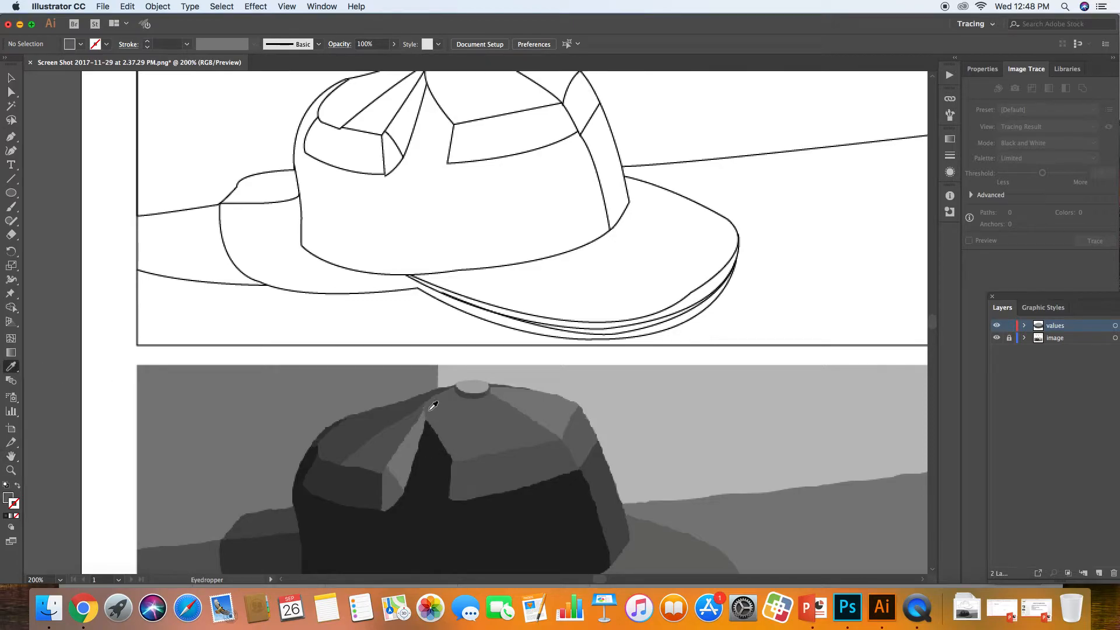
left_click(11, 456)
scroll(126, 409, "up", 5)
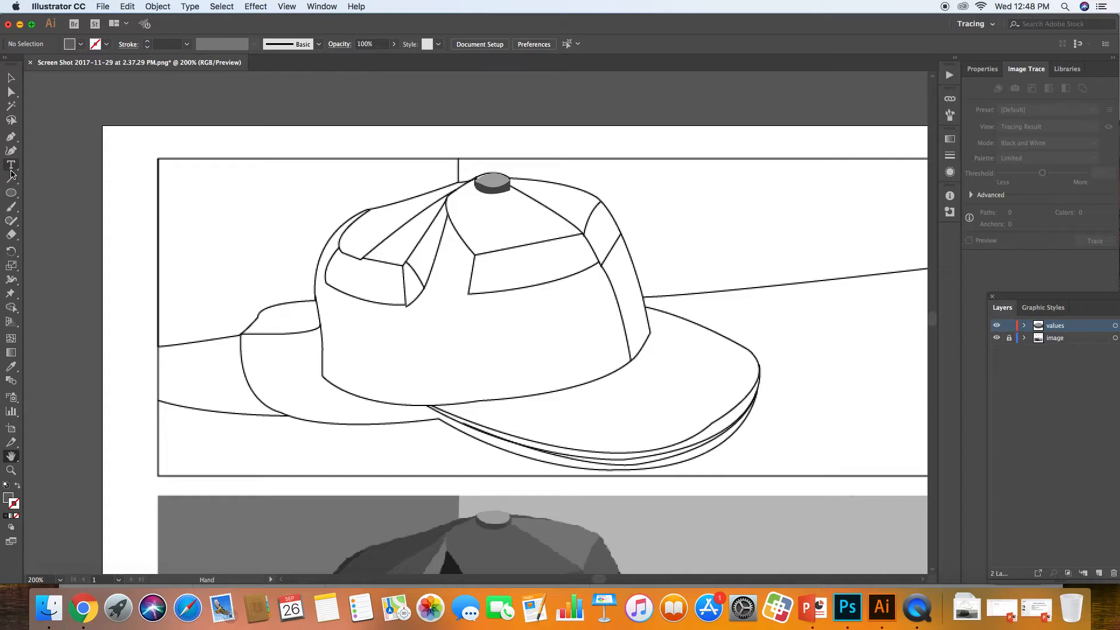
Trace the front crown panel on the line drawing with the Pen tool, from its lower corner near the brim side, past the button, to the opposite lower corner
left_click(11, 138)
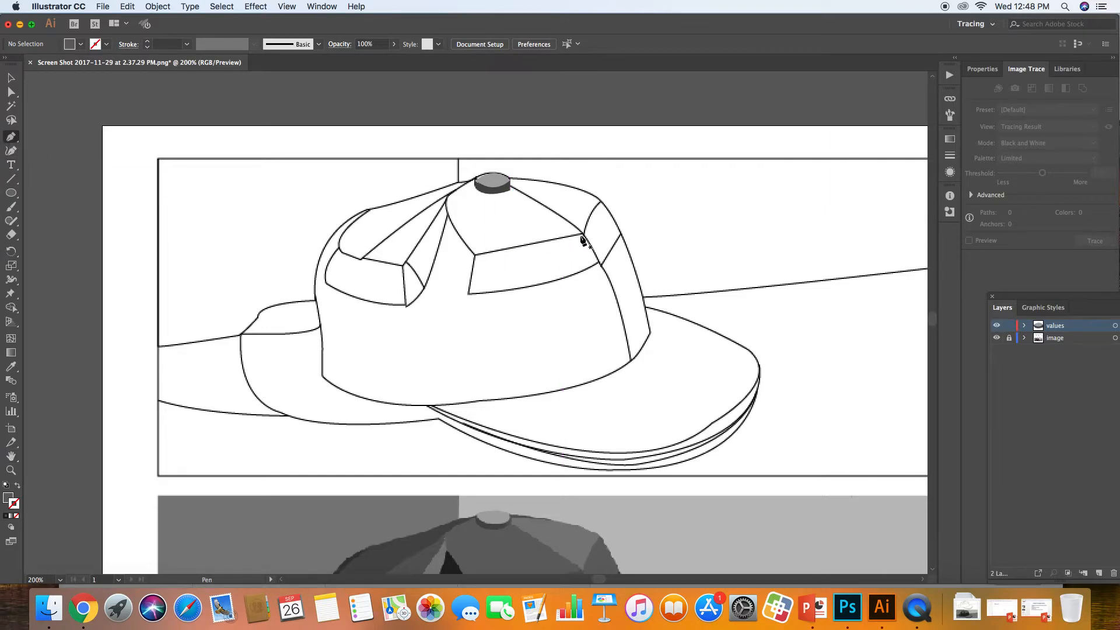
left_click(584, 235)
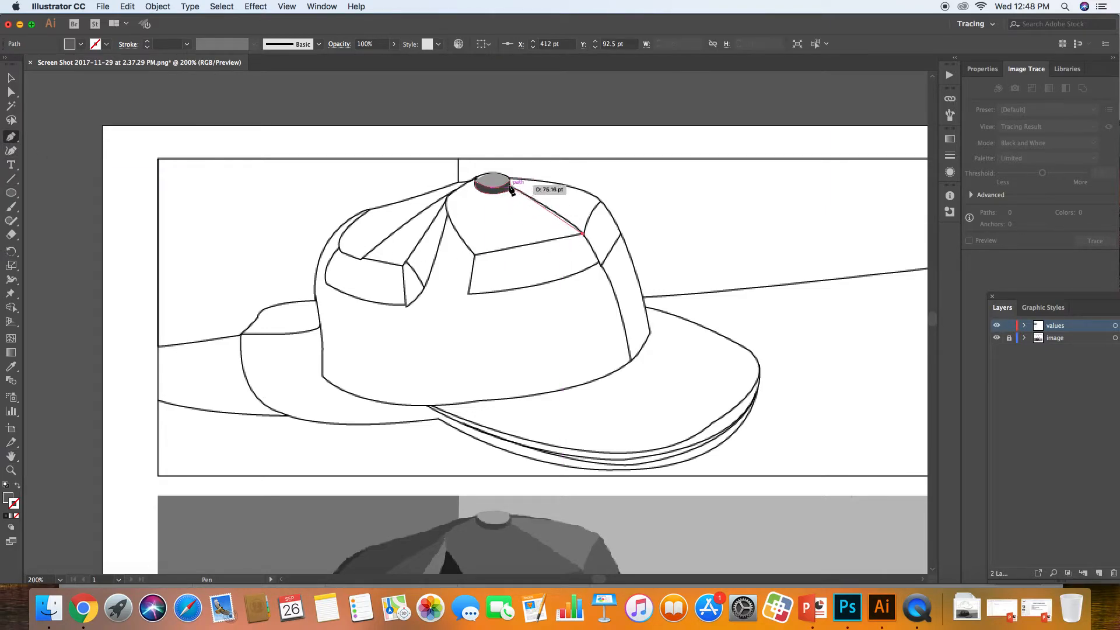
left_click(512, 188)
left_click_drag(481, 174, 473, 173)
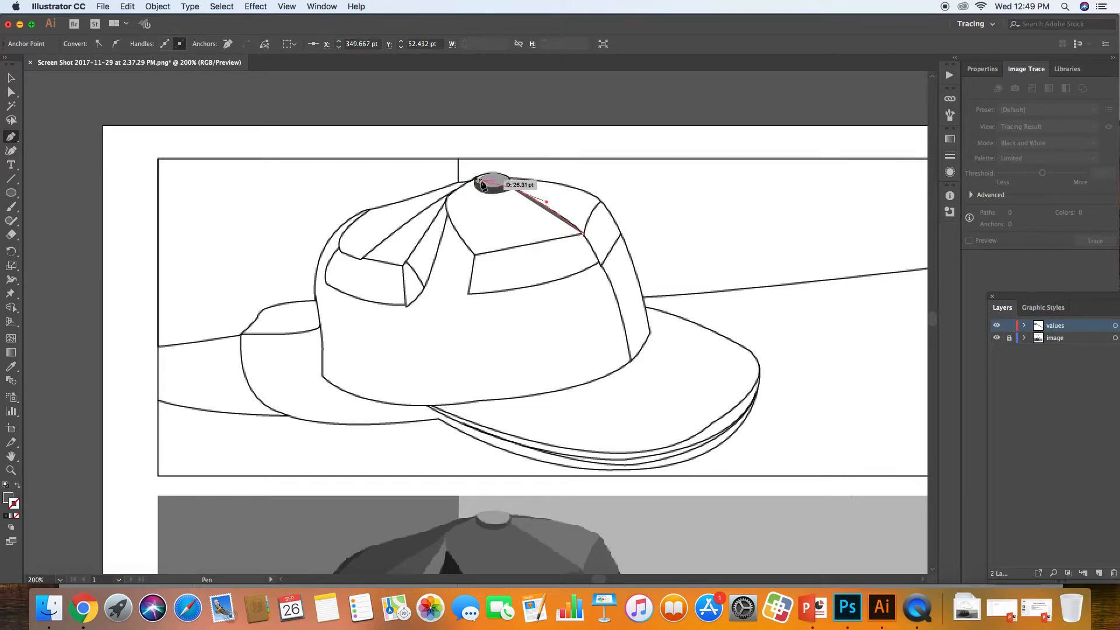
left_click(481, 182)
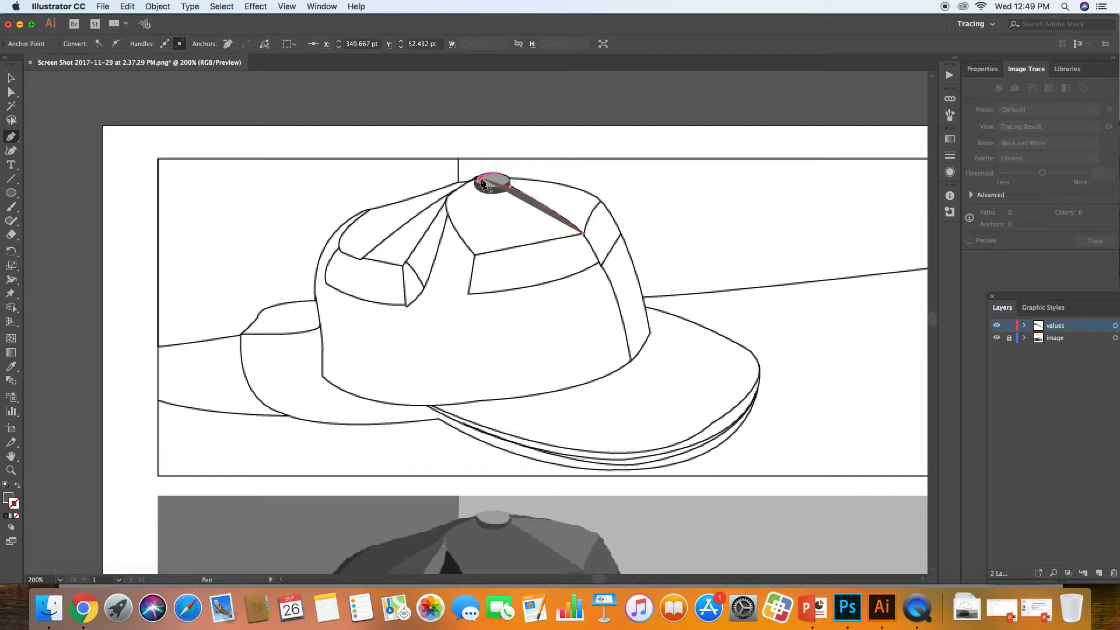
left_click(475, 182)
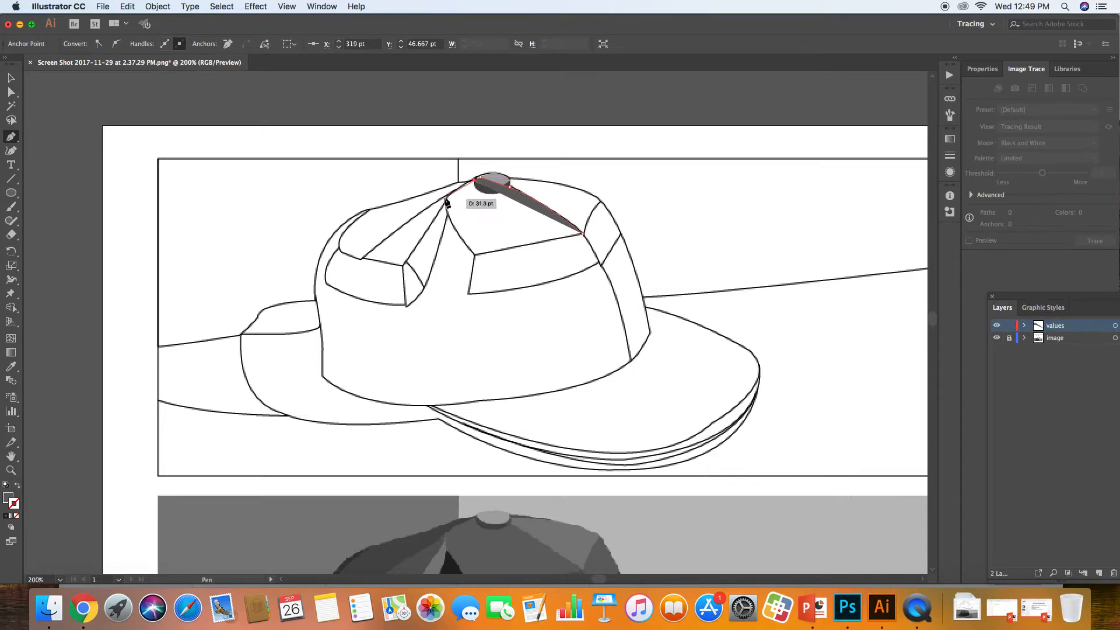
left_click(449, 194)
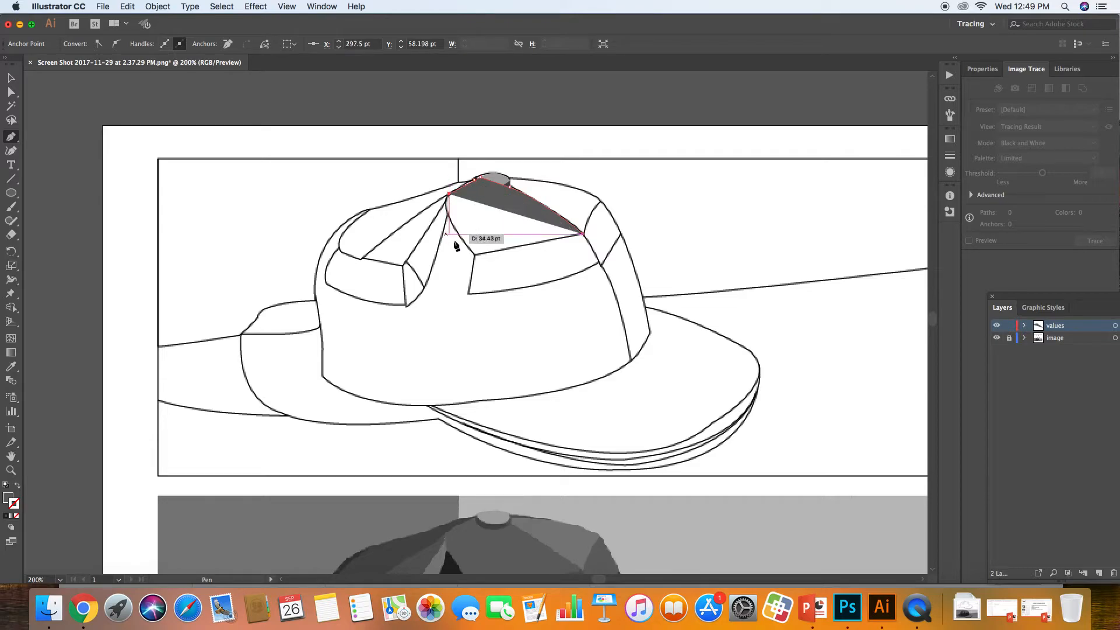
left_click_drag(477, 261, 517, 308)
left_click(474, 258)
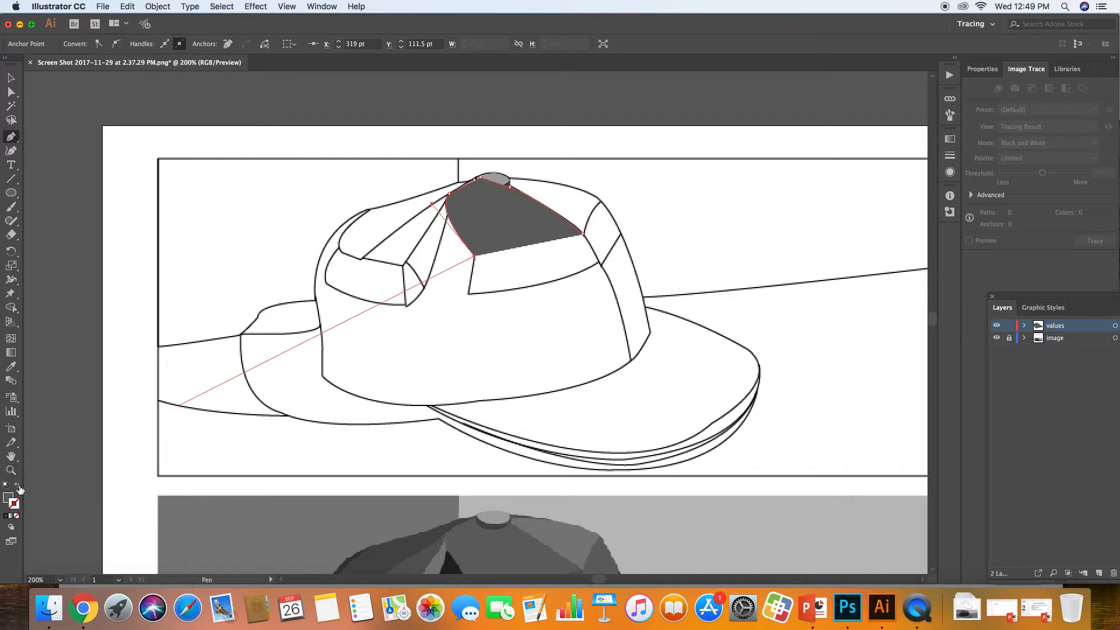
Swap fill and stroke to close the front crown panel along its lower edge, then restore the gray fill and deselect the shape
left_click(19, 488)
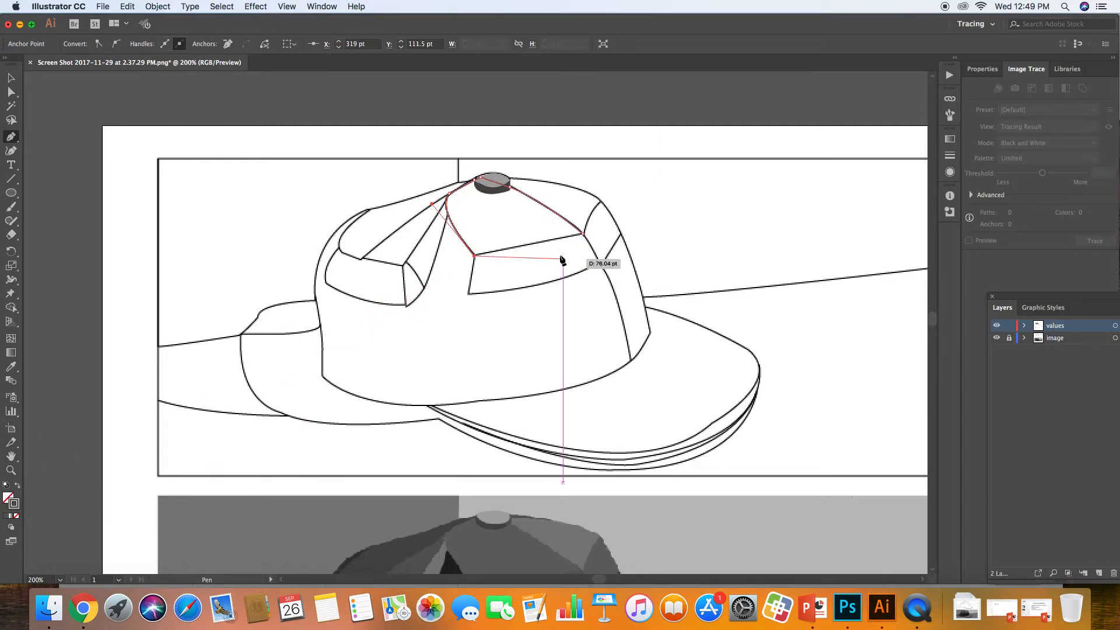
left_click(582, 235)
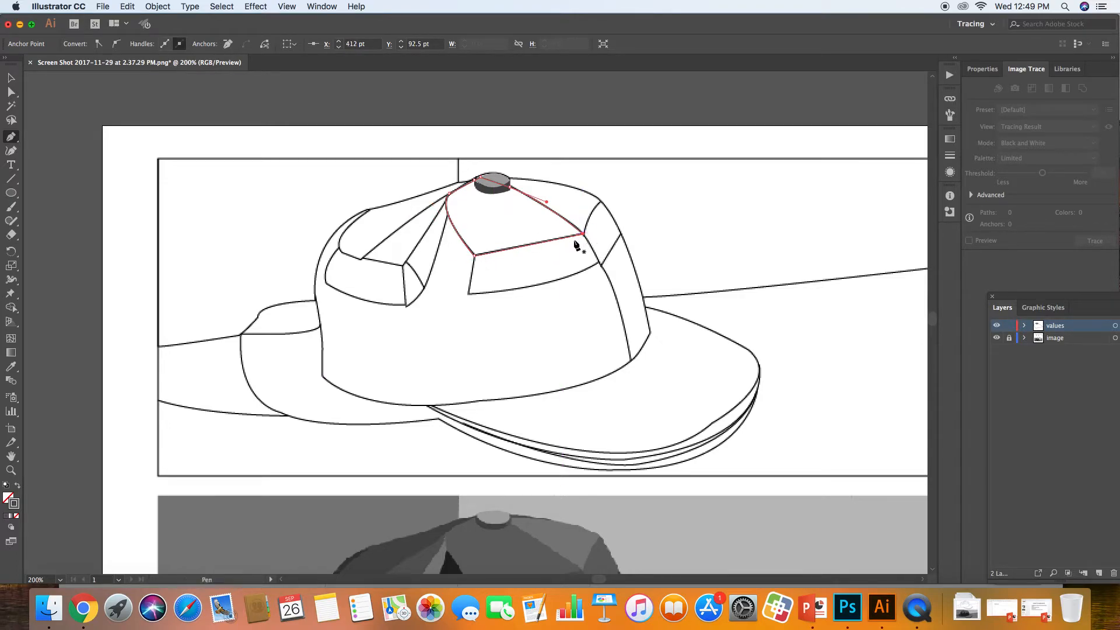
key("shift+x")
left_click(11, 78)
left_click(378, 182)
Select the gray front crown panel, send it behind the button shapes, and deselect it
left_click(477, 202)
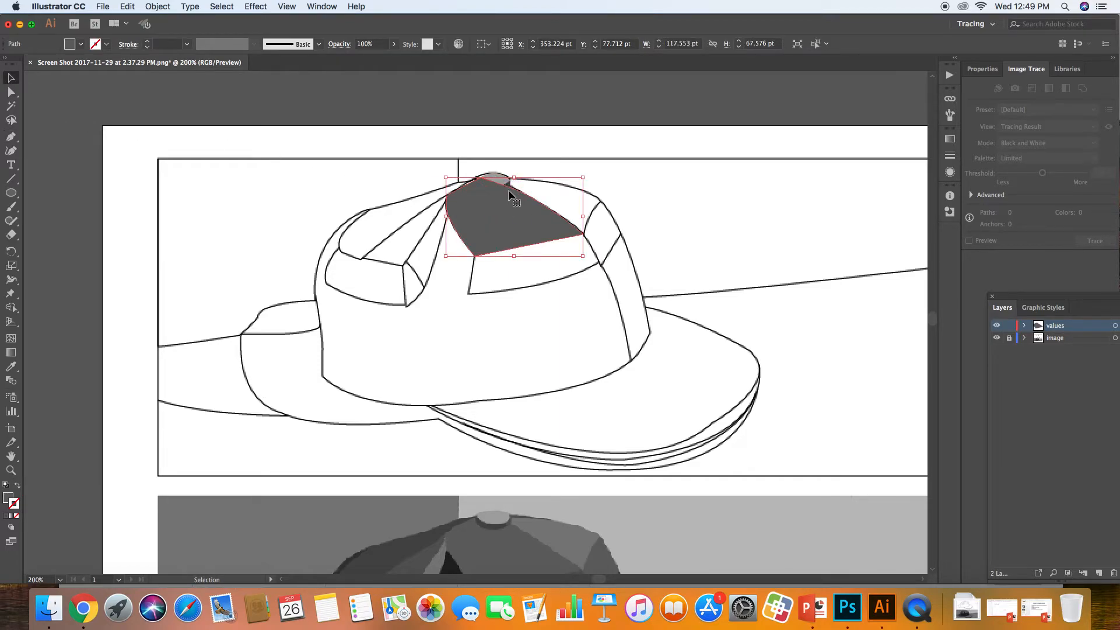
left_click(460, 172)
left_click(488, 208)
key("a")
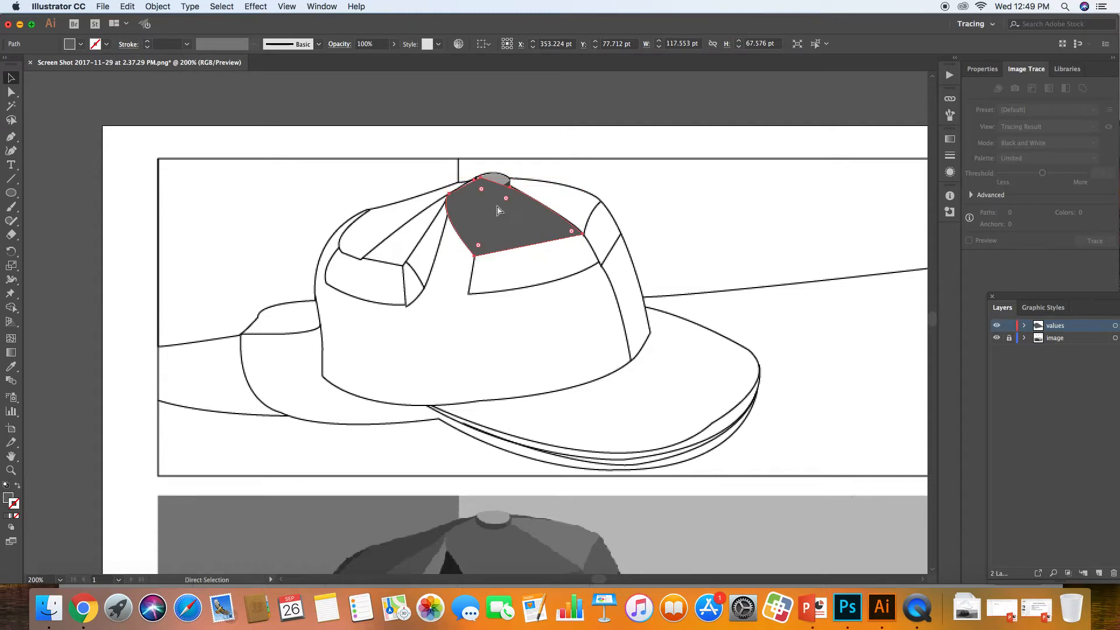
key("v")
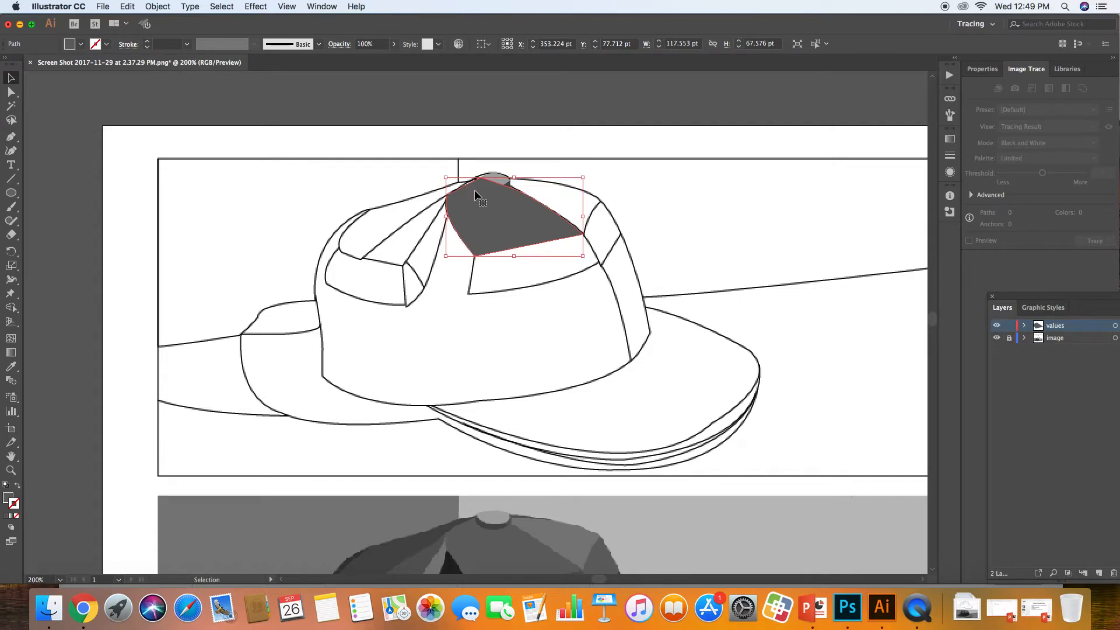
key("a")
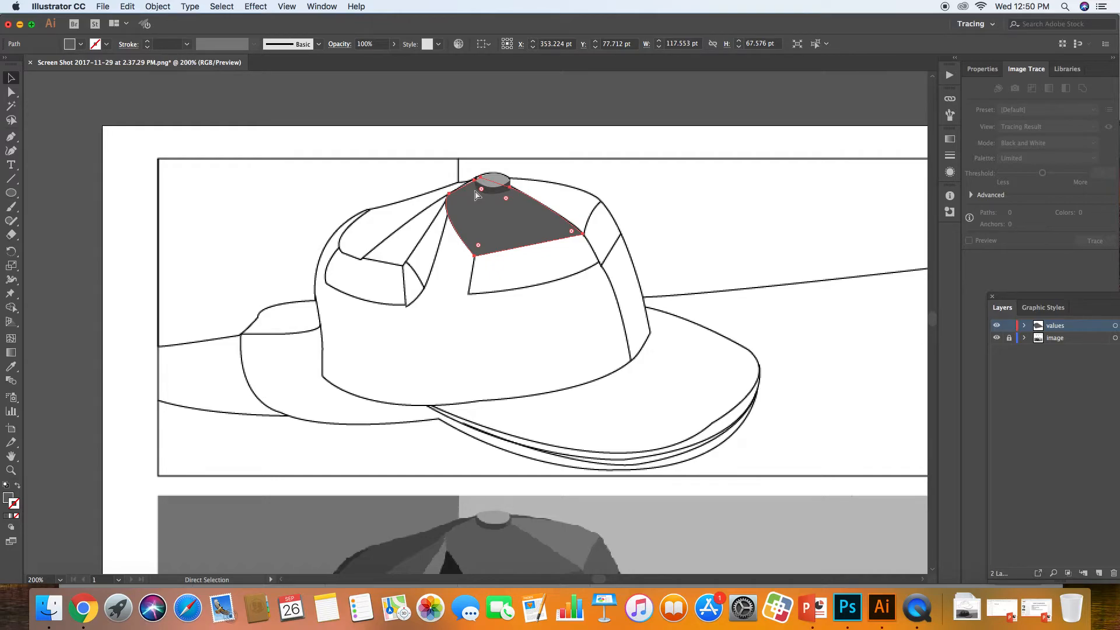
key("v")
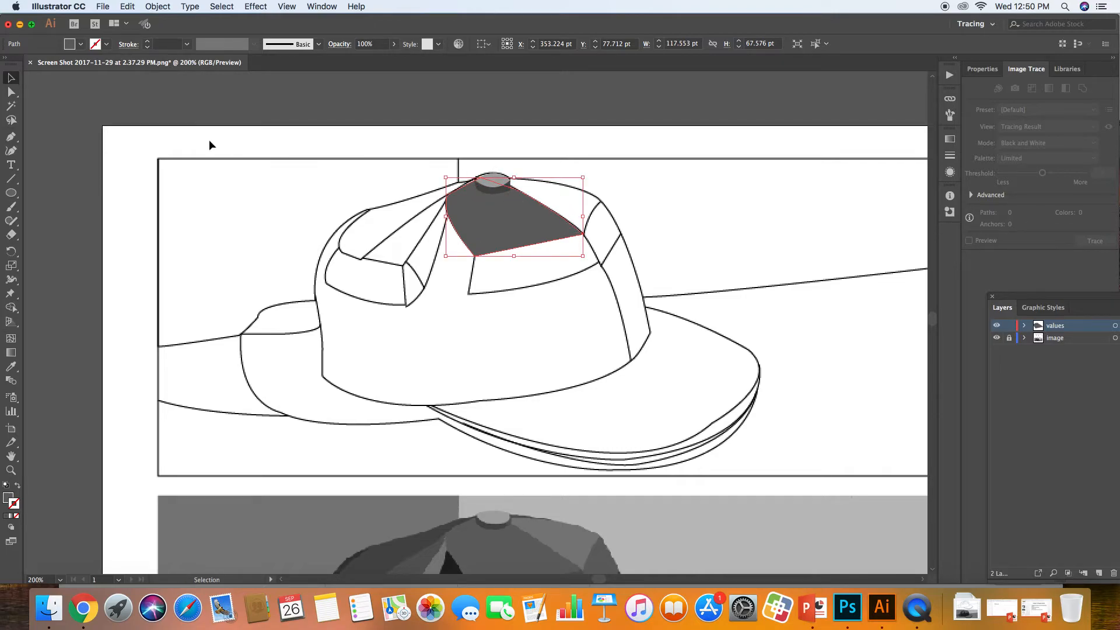
left_click(251, 217)
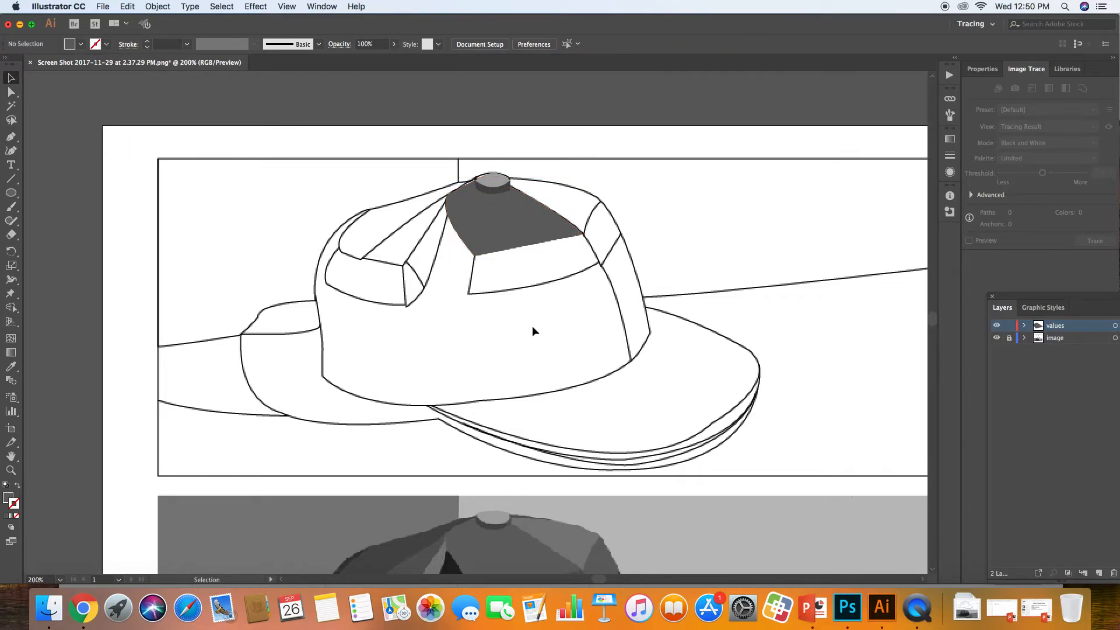
Sample the darker gray of the band below the front crown panel and trace that band on the line drawing with the Pen tool
scroll(532, 328, "down", 5)
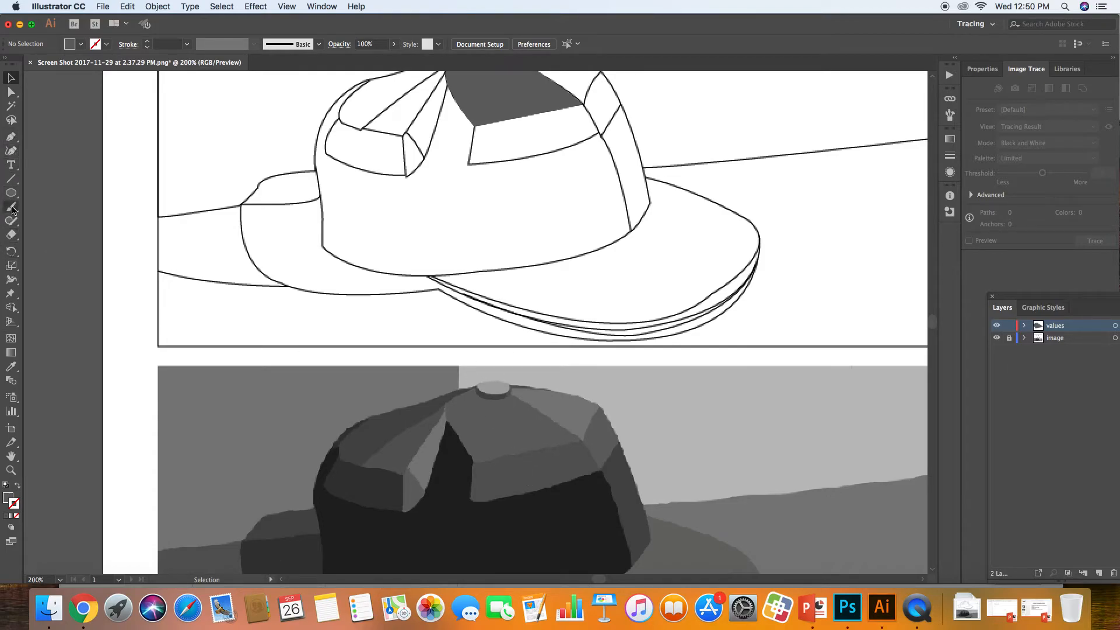
left_click(11, 367)
scroll(383, 452, "up", 3)
left_click(10, 137)
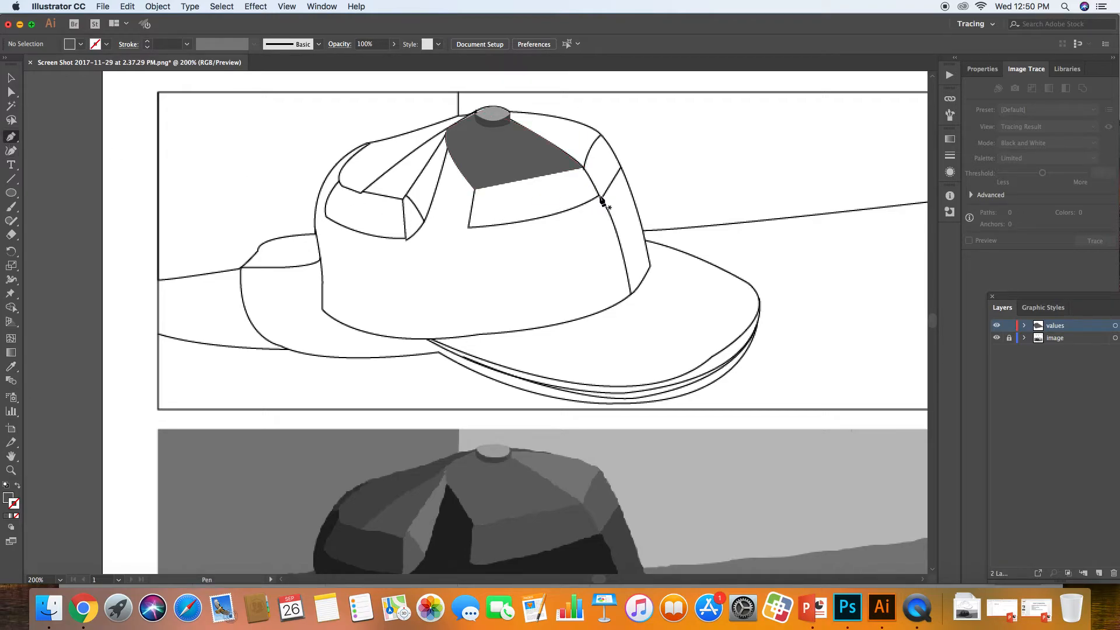
left_click(600, 197)
left_click_drag(583, 169, 571, 150)
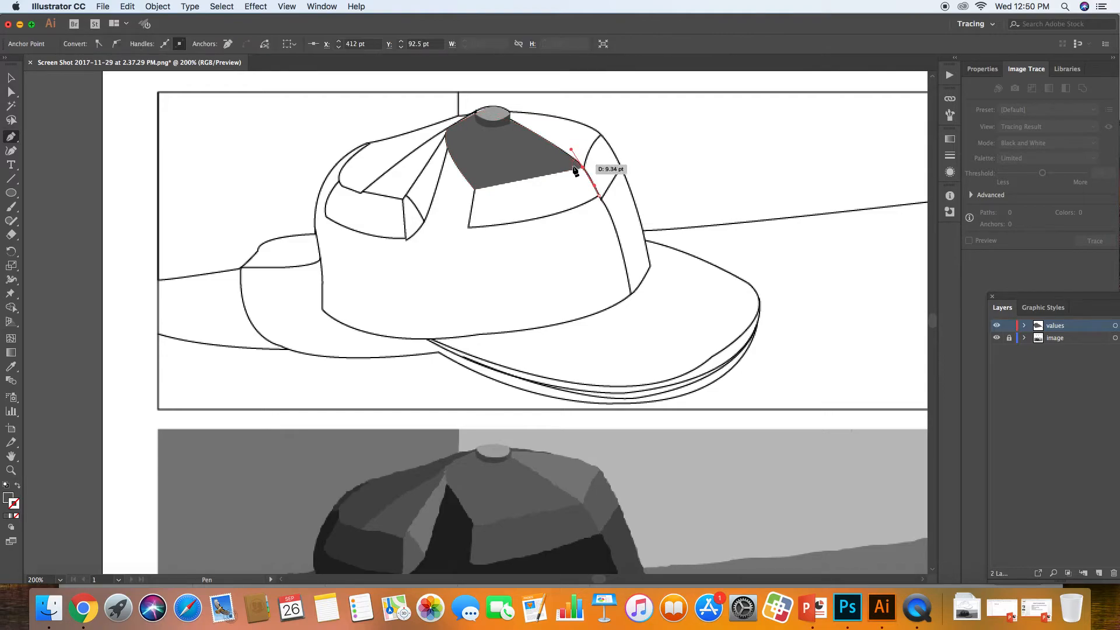
left_click(474, 189)
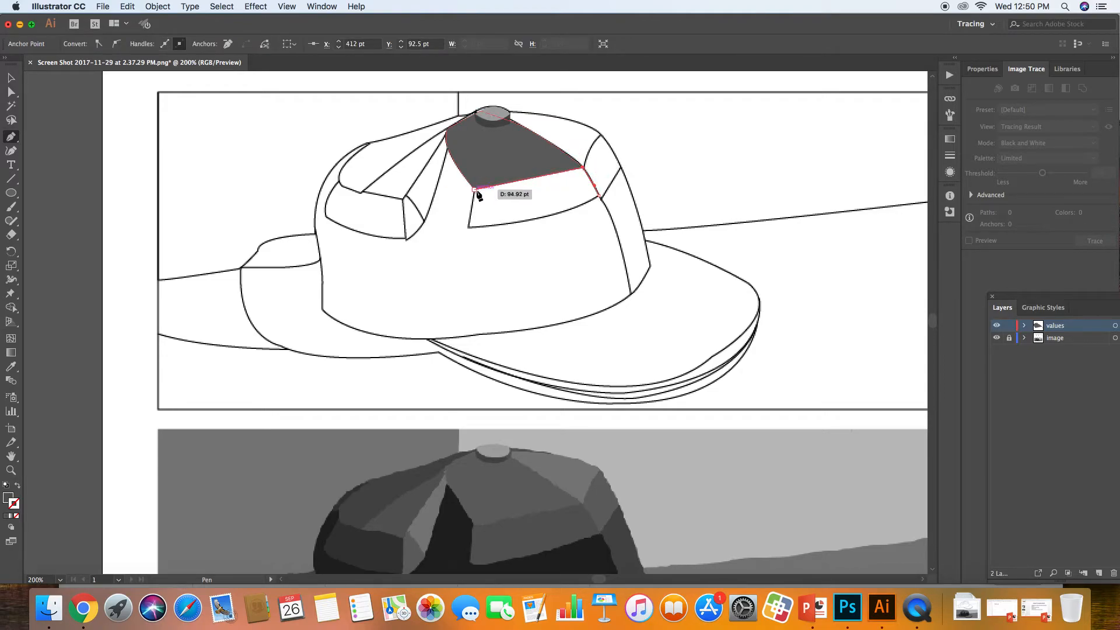
left_click(469, 228)
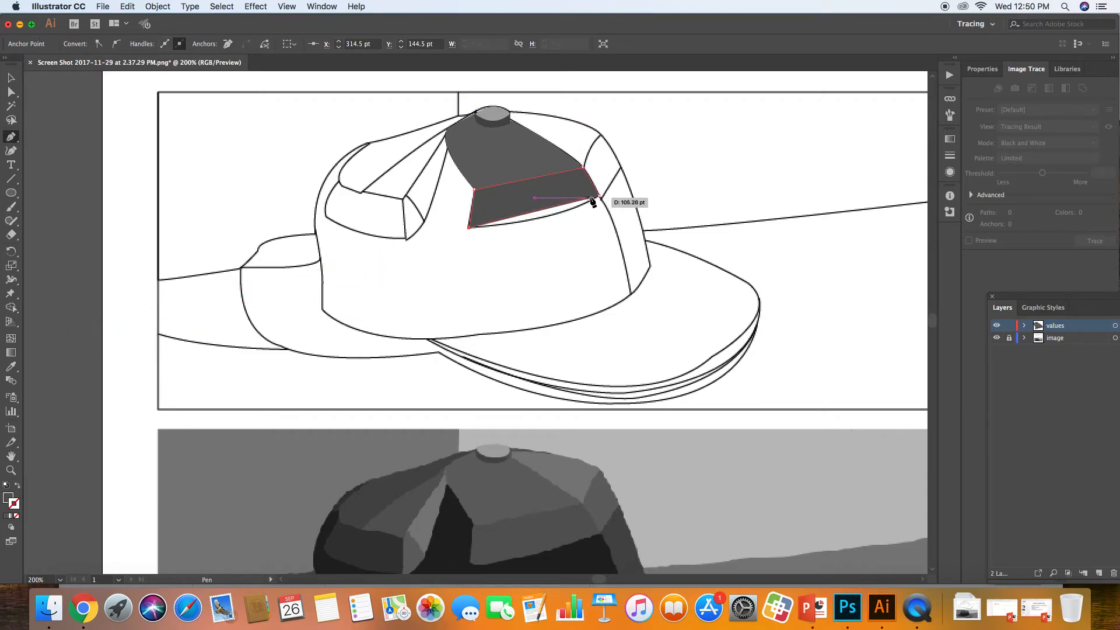
left_click_drag(599, 197, 635, 171)
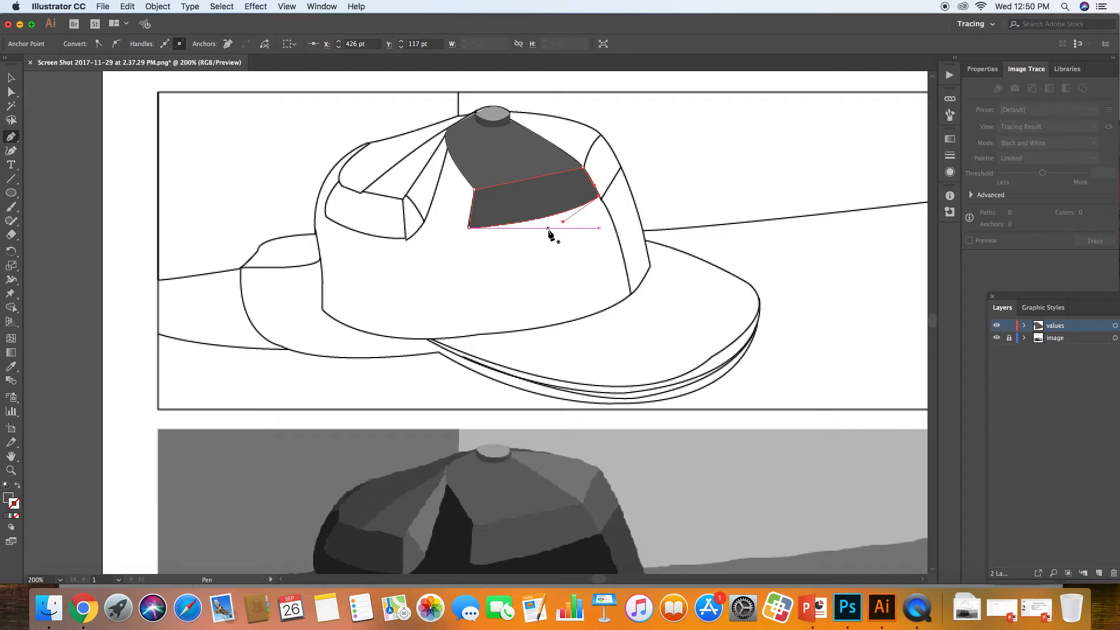
left_click(548, 234, "super")
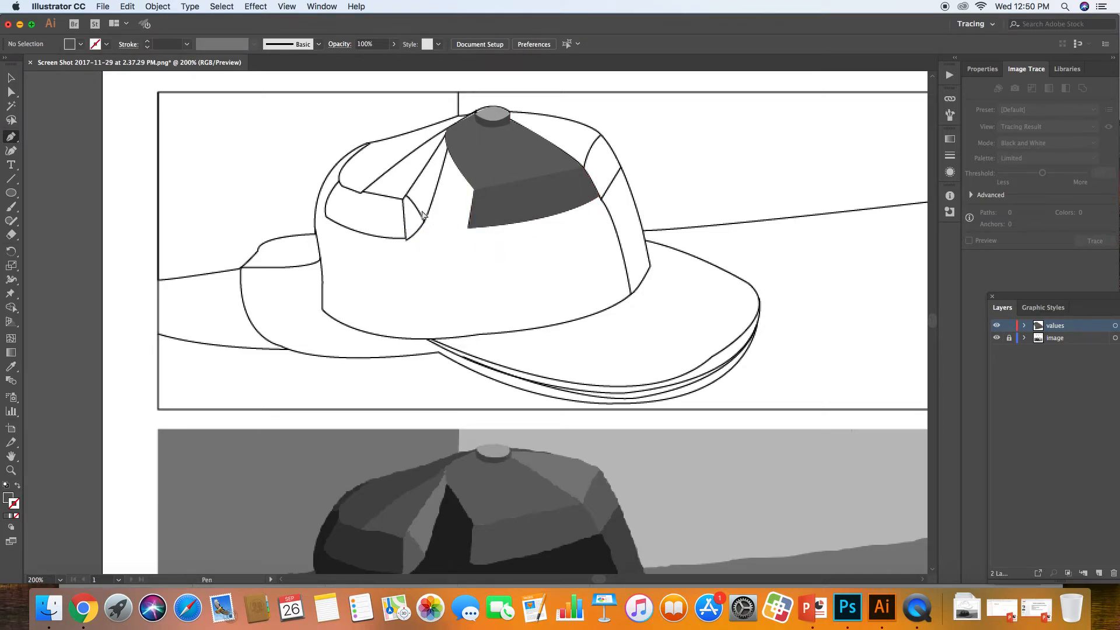
key("super+equal")
scroll(426, 217, "up", 15)
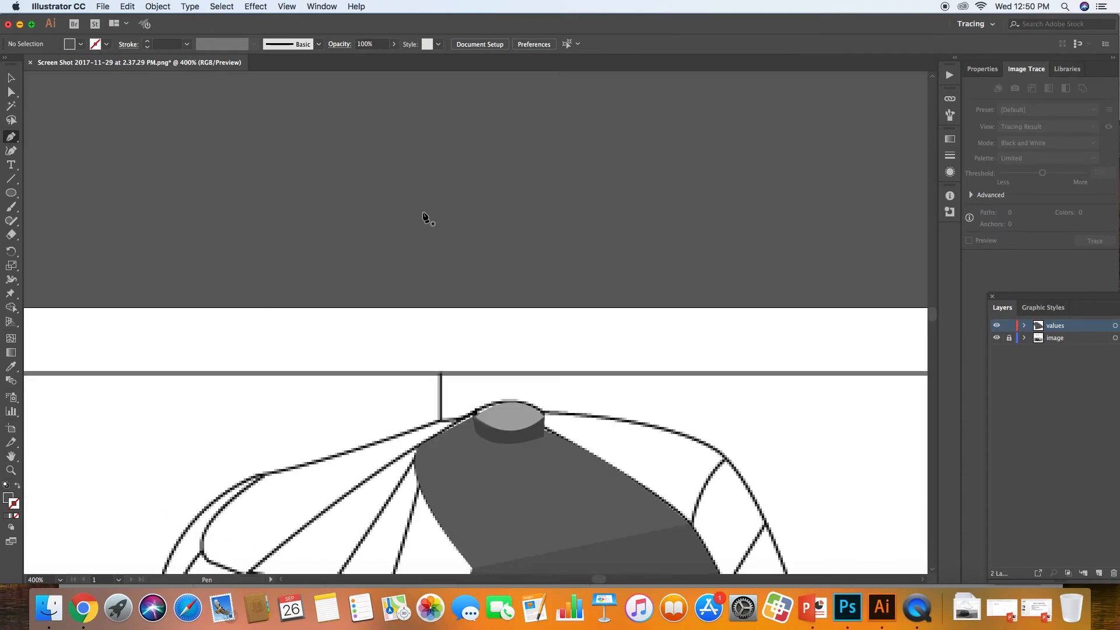
scroll(426, 217, "down", 5)
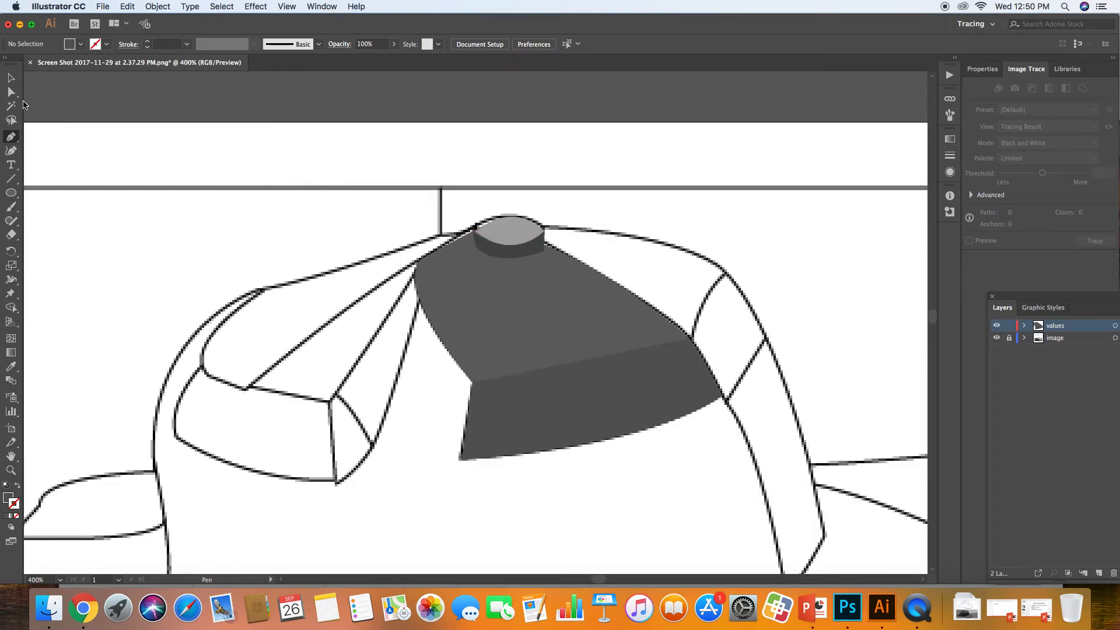
Reshape the upper curve of the button's light top by adjusting the direction handle of its left anchor
left_click(11, 91)
left_click(513, 232)
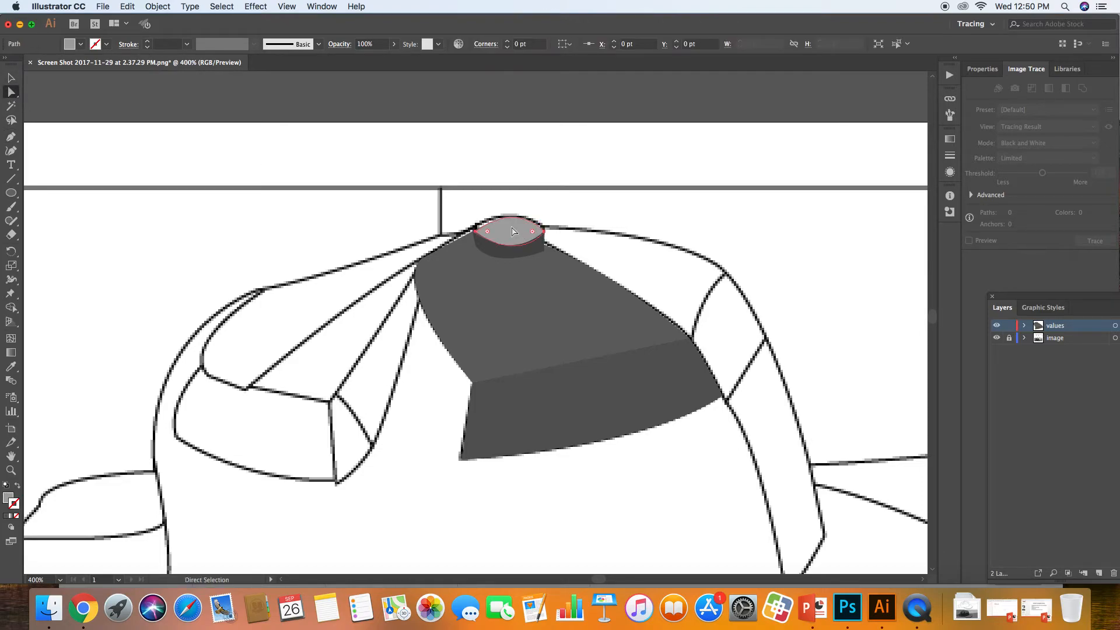
left_click(476, 231)
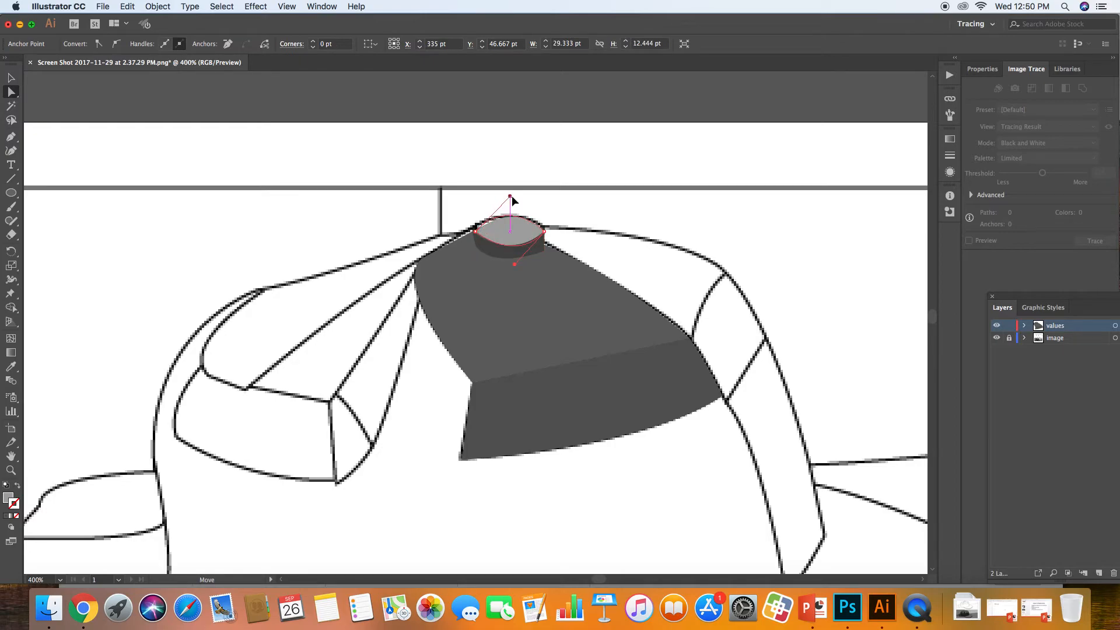
left_click_drag(529, 196, 531, 196)
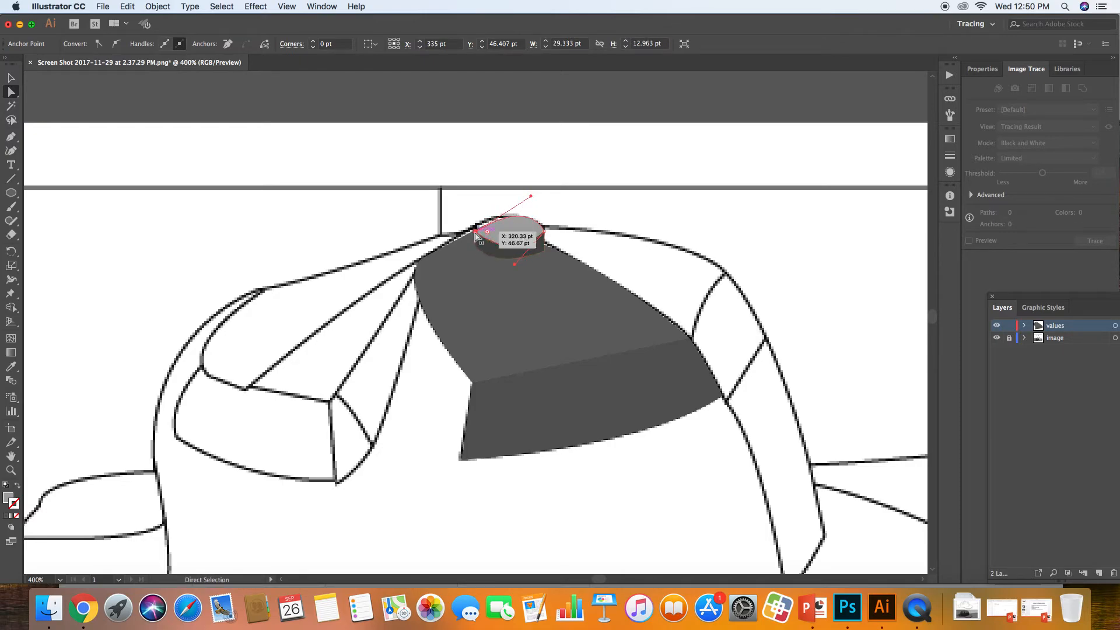
Move the left anchor of the button's top slightly outward and up, and adjust the handle of its lower curve
left_click_drag(475, 232, 473, 231)
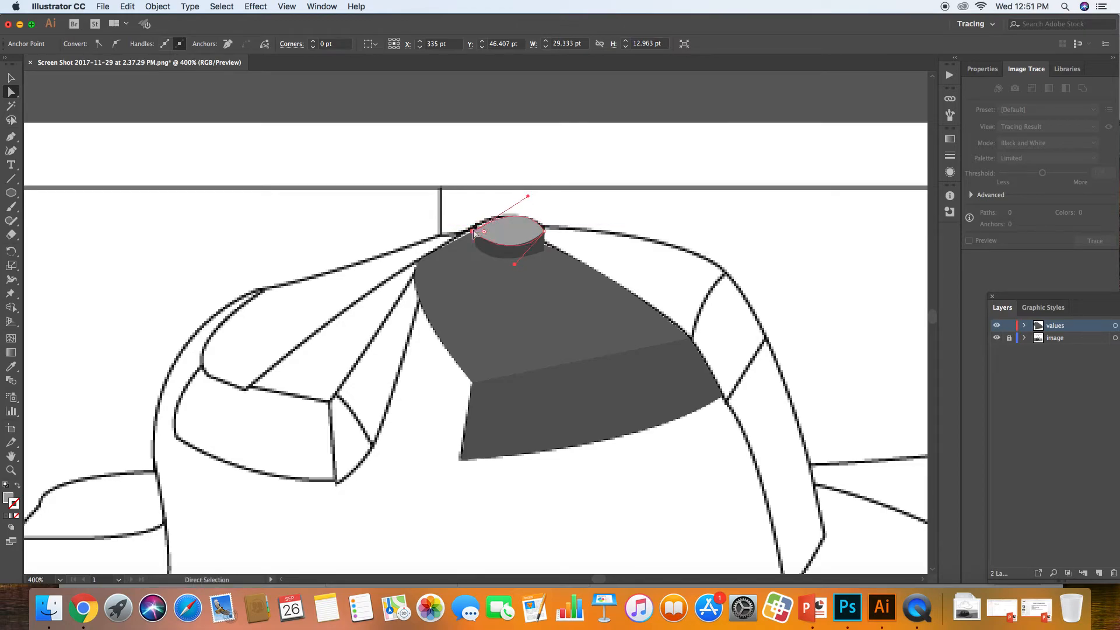
left_click(476, 235)
left_click(477, 232)
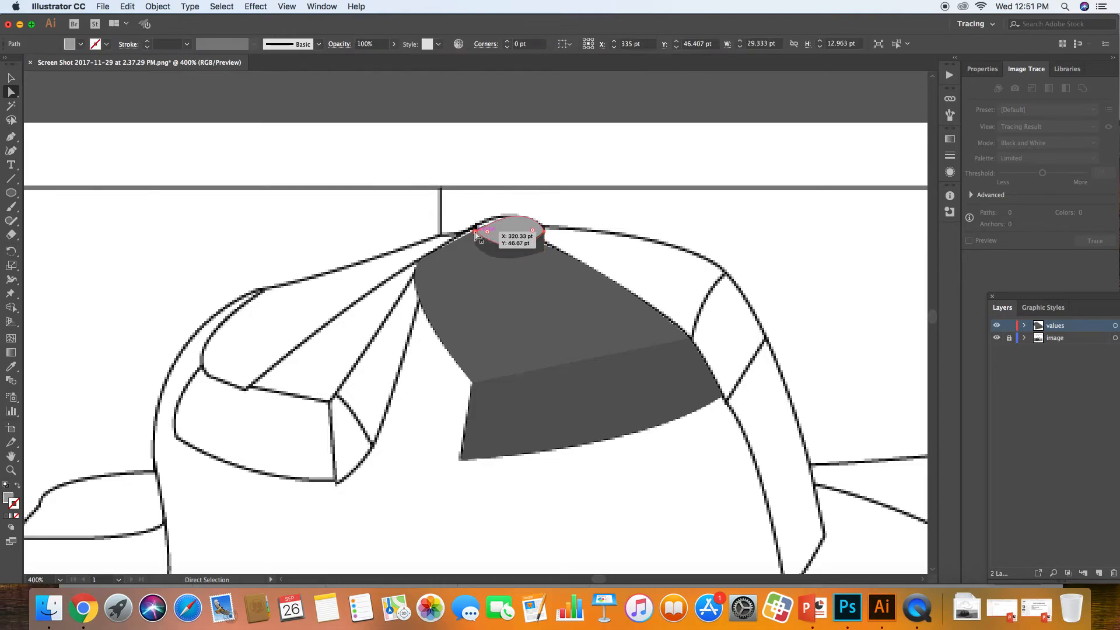
left_click_drag(475, 235, 473, 228)
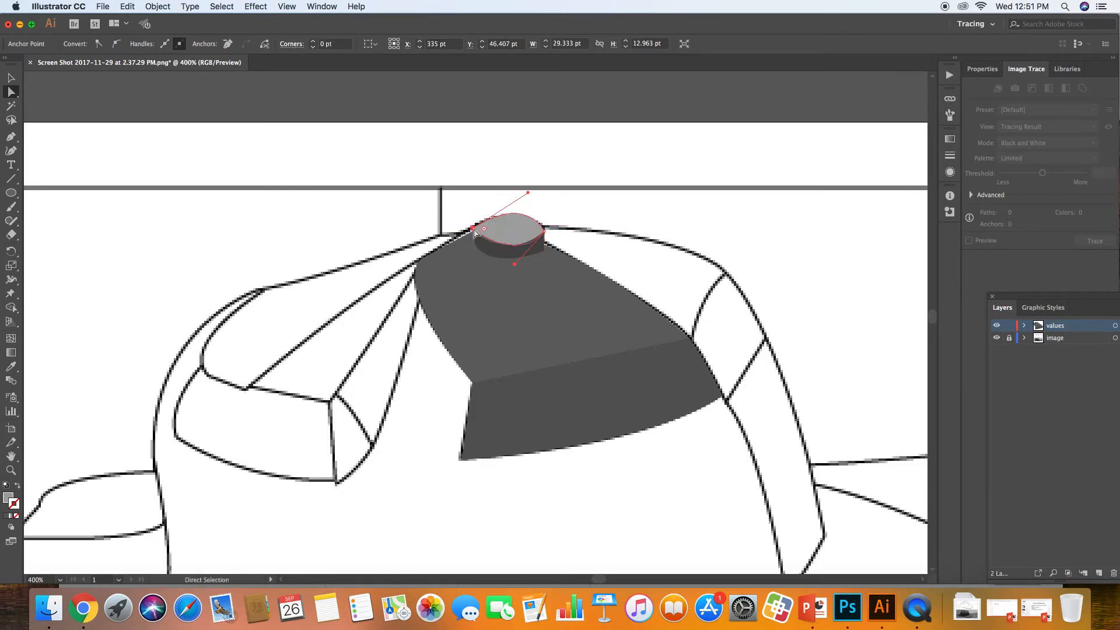
left_click(420, 248)
left_click(486, 235)
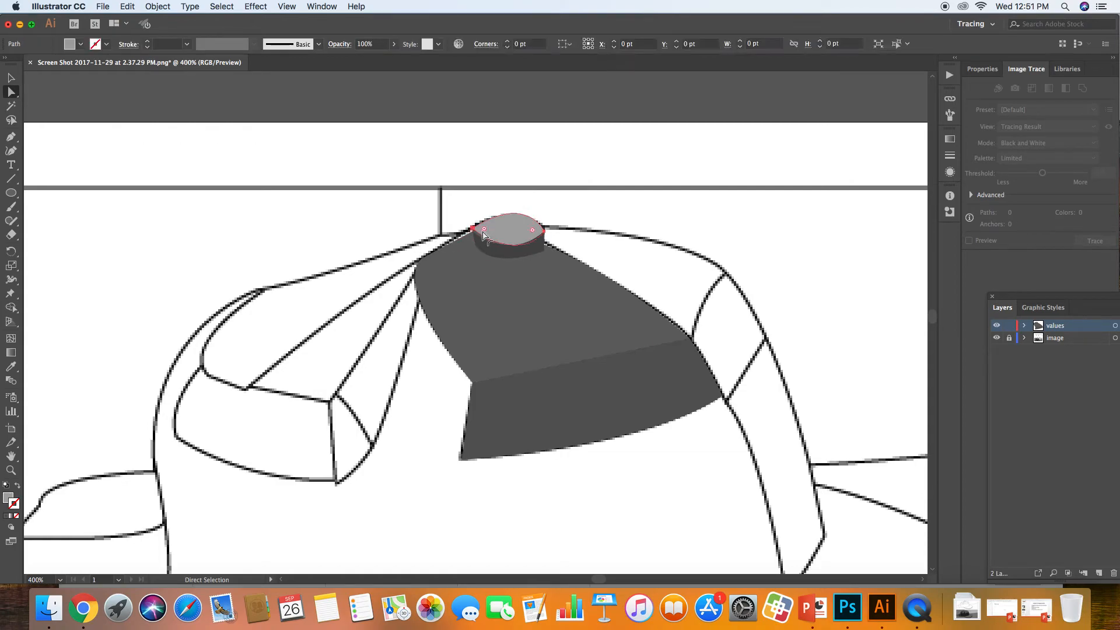
left_click(473, 228)
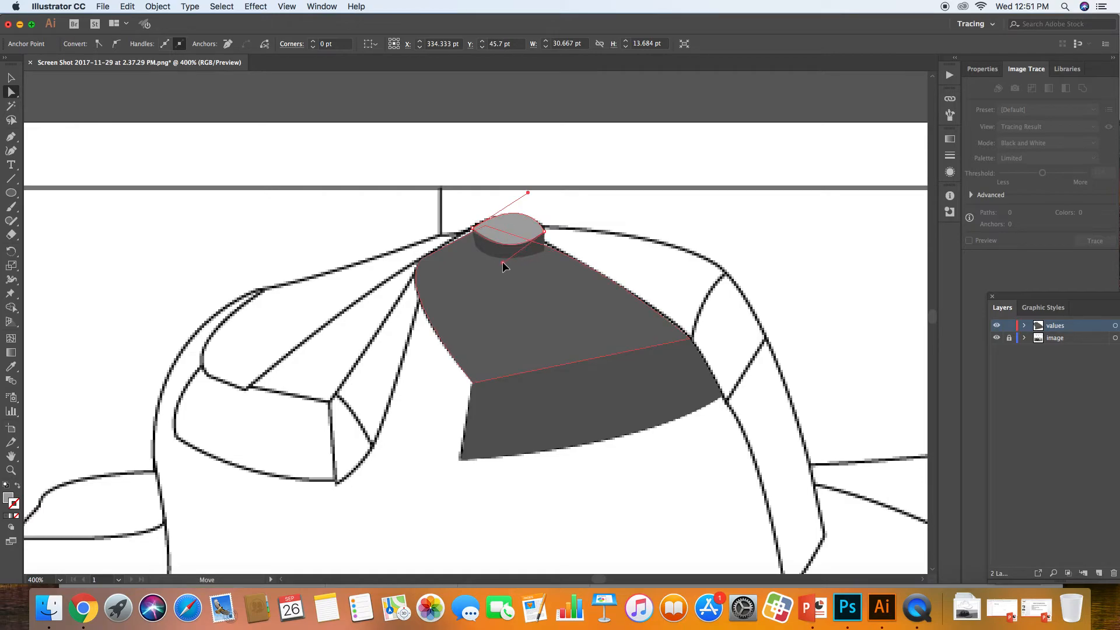
left_click(402, 220)
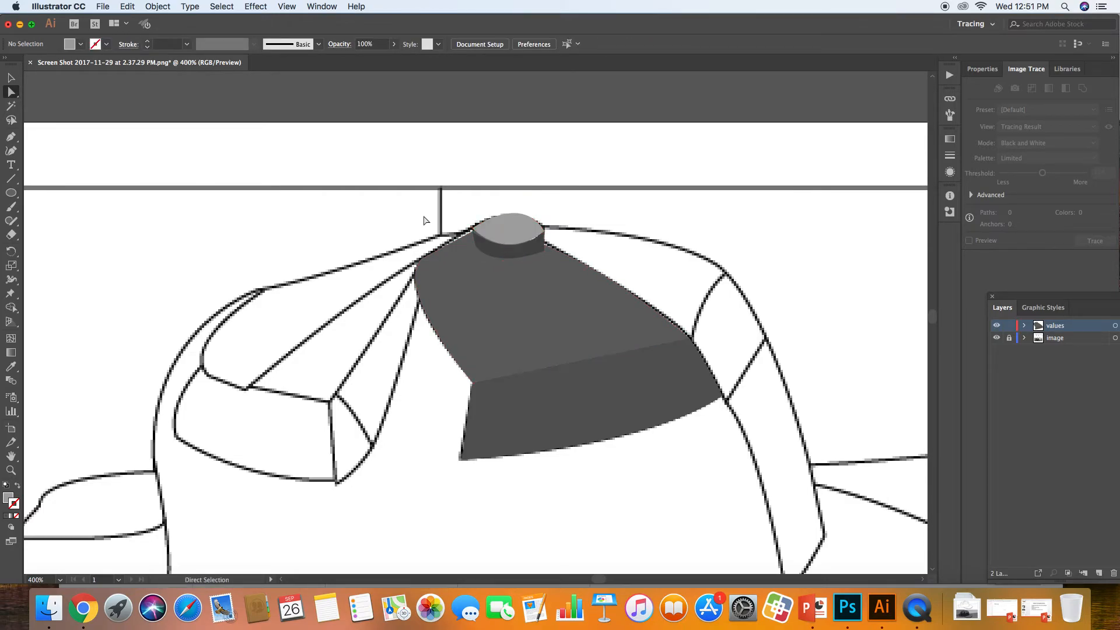
Adjust the lower curve of the button's top, and raise the left anchor of the button's dark side to meet it
left_click(538, 239)
left_click(571, 222)
left_click(537, 237)
left_click(544, 233)
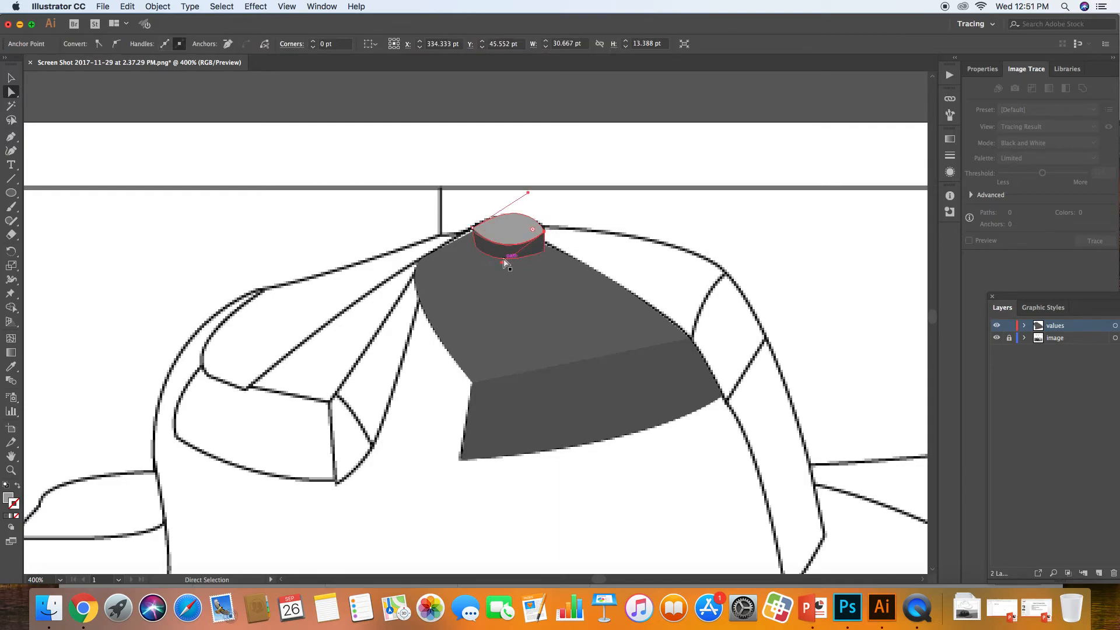
left_click_drag(502, 264, 514, 264)
left_click(593, 270)
left_click(486, 244)
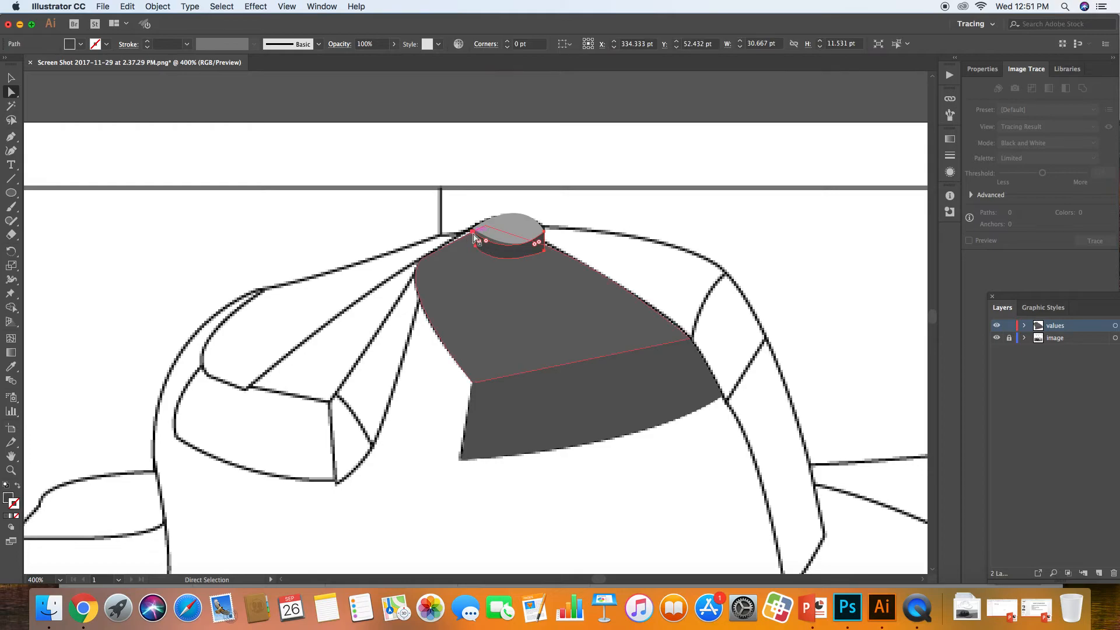
left_click(473, 232)
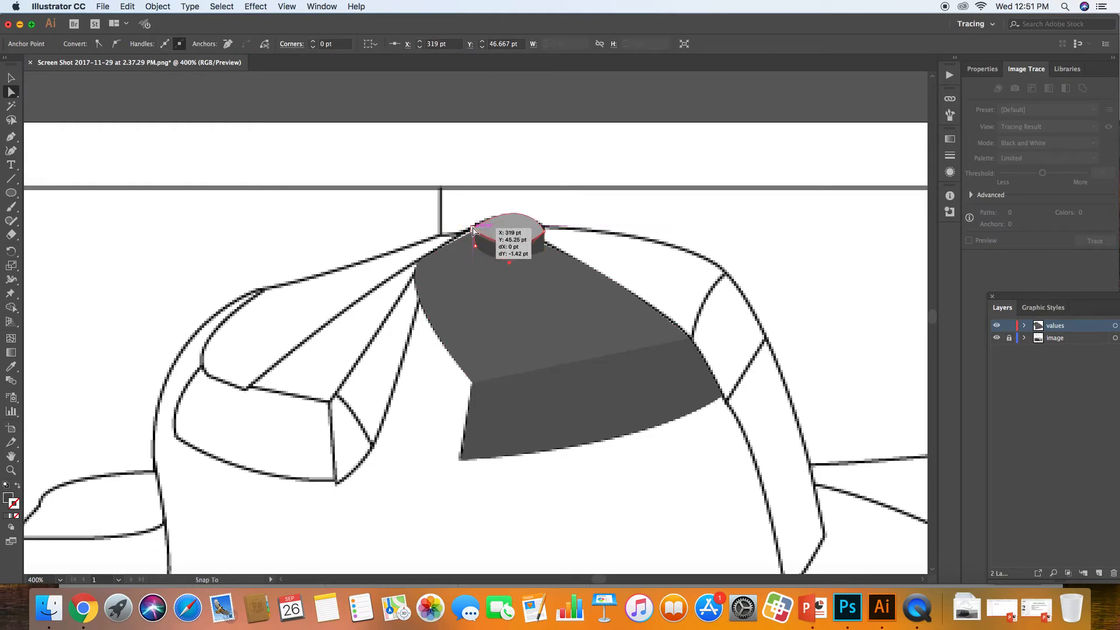
left_click(555, 277)
Sample the medium gray of the narrow crown panel beside the opening from the shaded reference
key("super+minus")
key("super+minus")
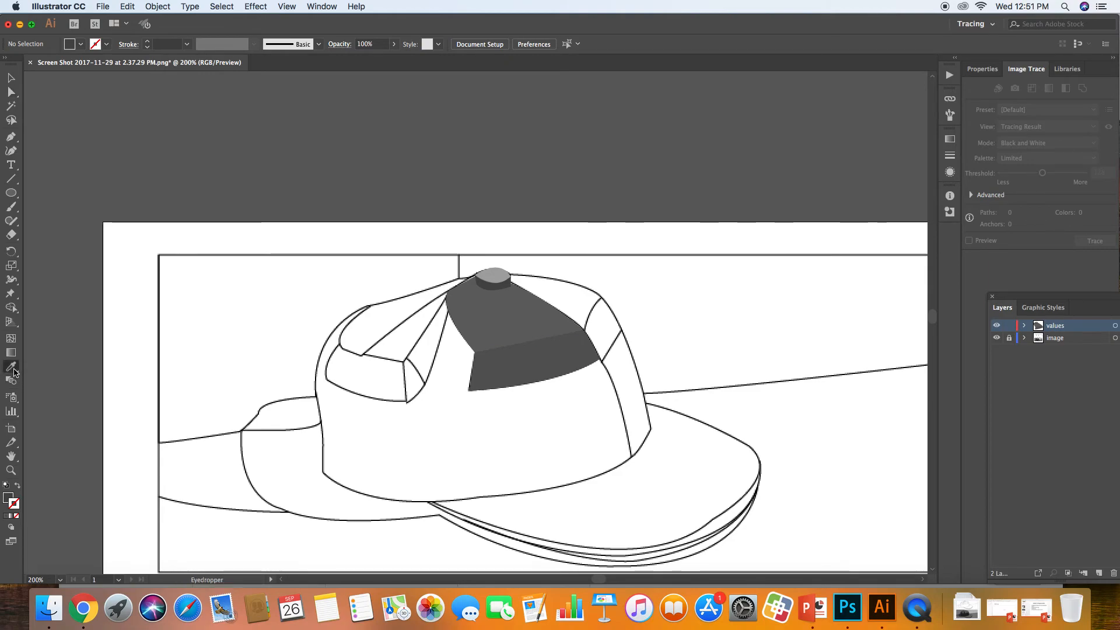
left_click(11, 456)
left_click_drag(110, 425, 233, 376)
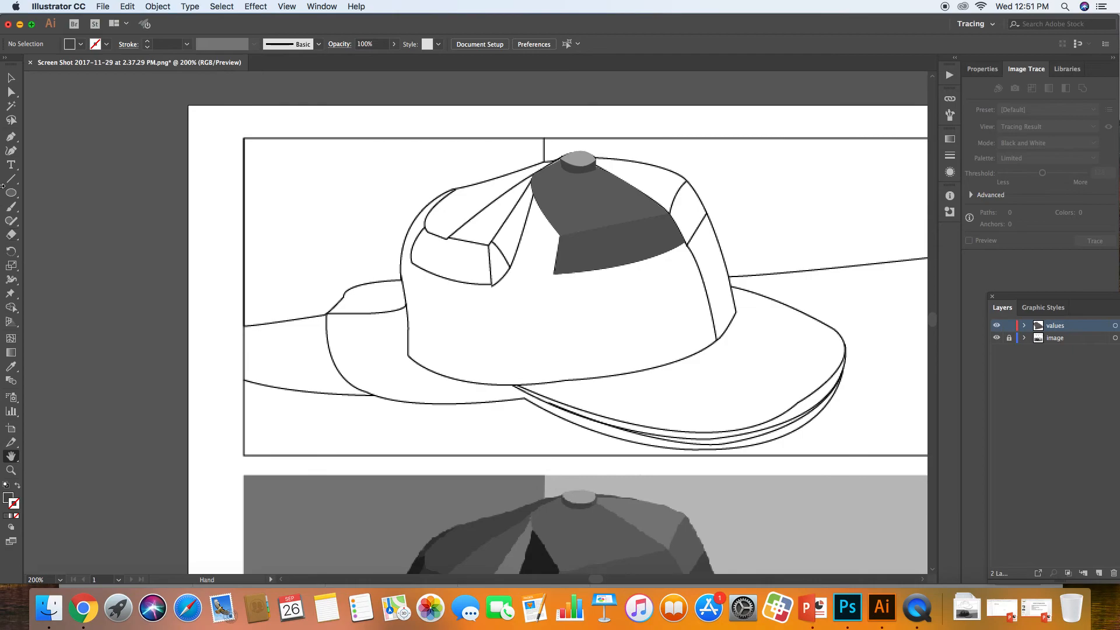
left_click(11, 366)
left_click(525, 546)
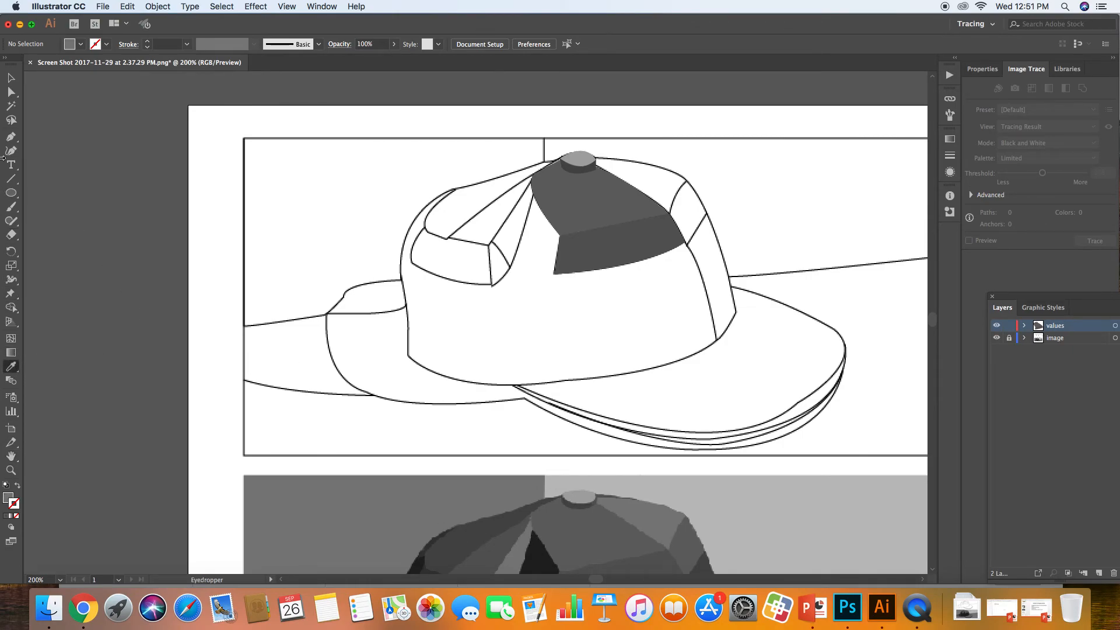
Trace the narrow panel beside the front crown panel on the line drawing with the Pen tool, close the shape, and deselect it
left_click(11, 137)
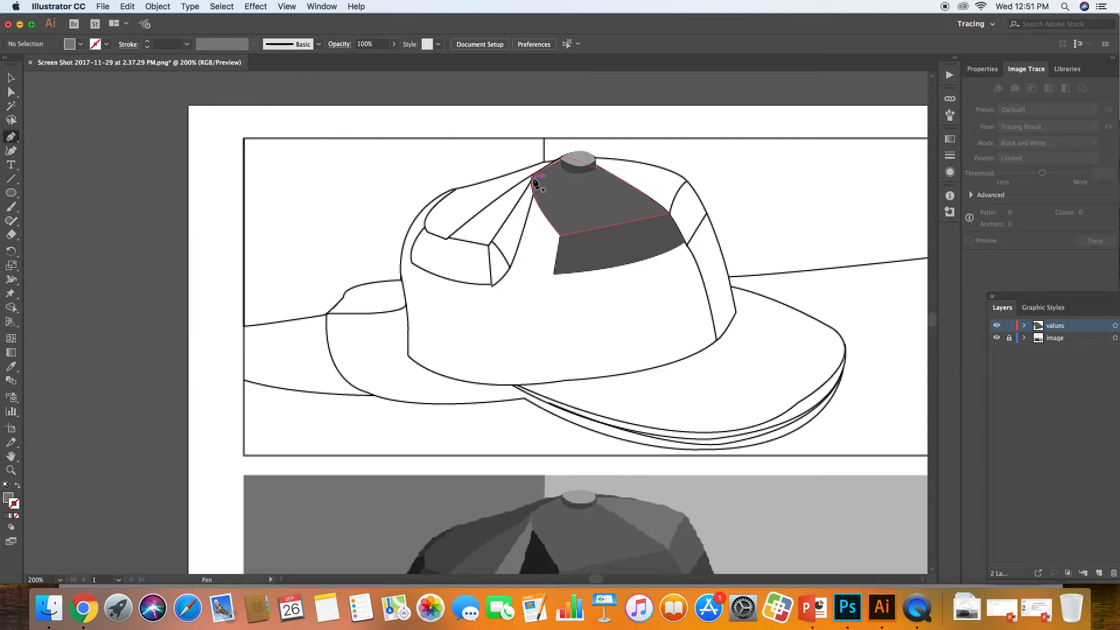
left_click(531, 181)
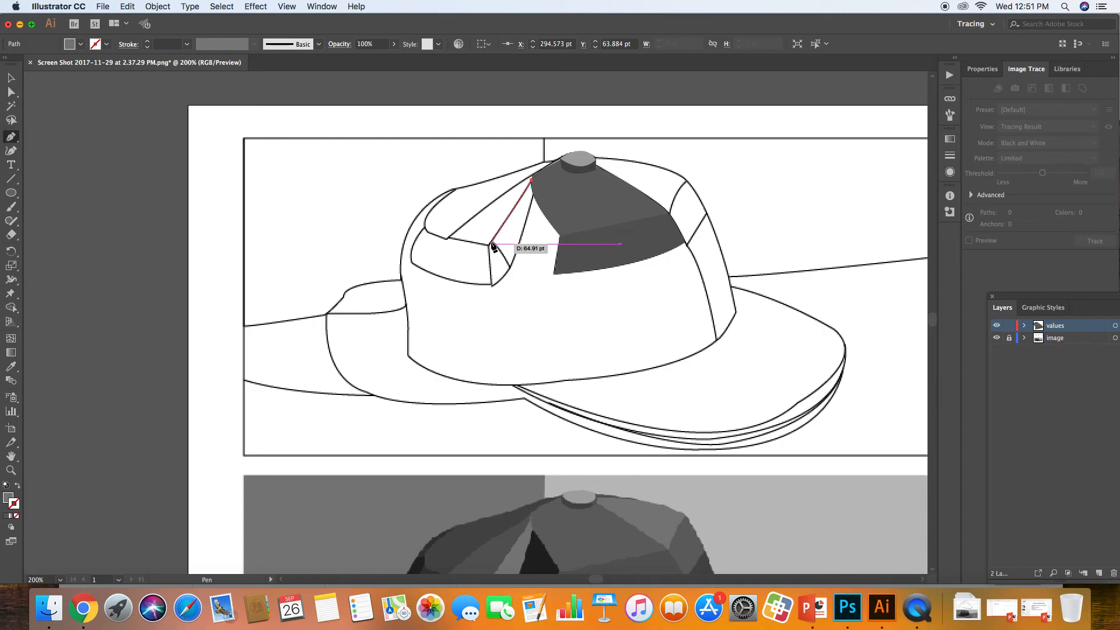
left_click(492, 242)
left_click(513, 258)
left_click(517, 283)
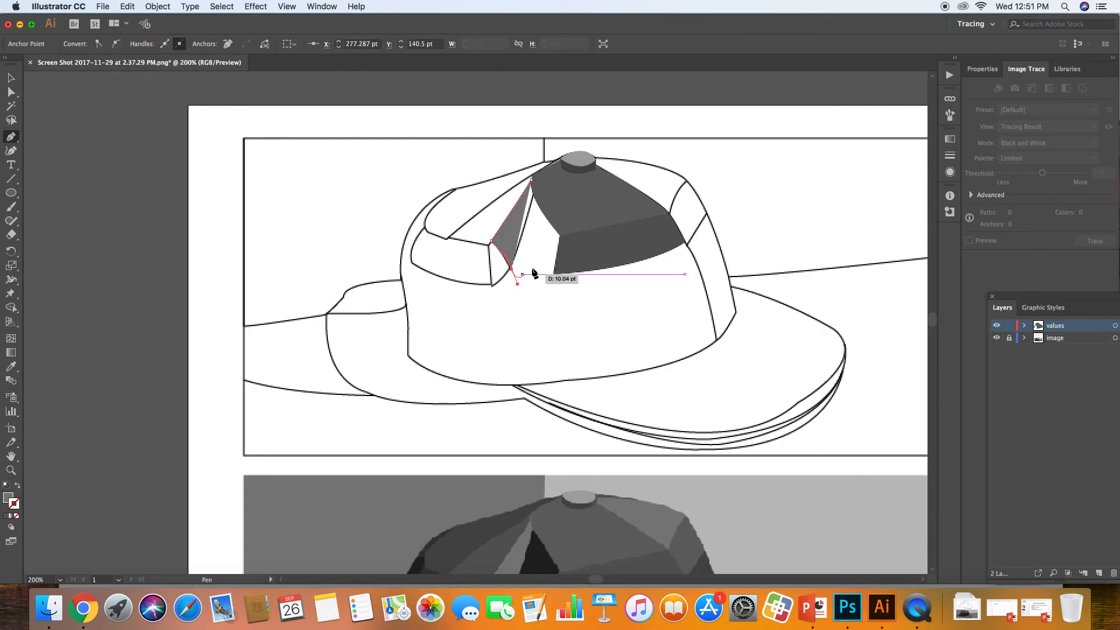
left_click(512, 268)
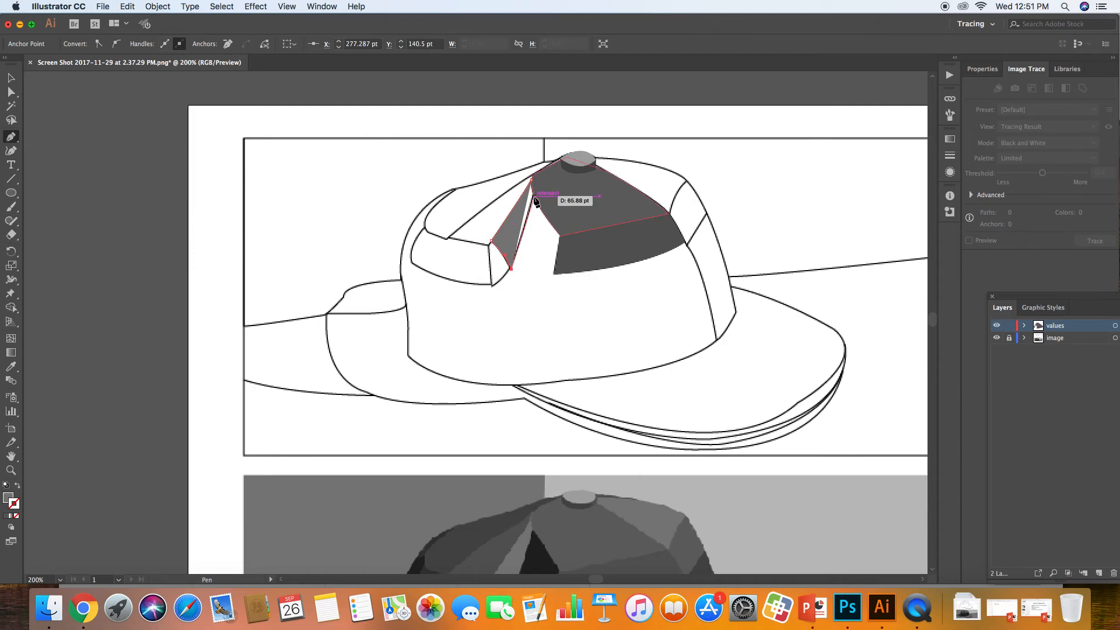
left_click(535, 196)
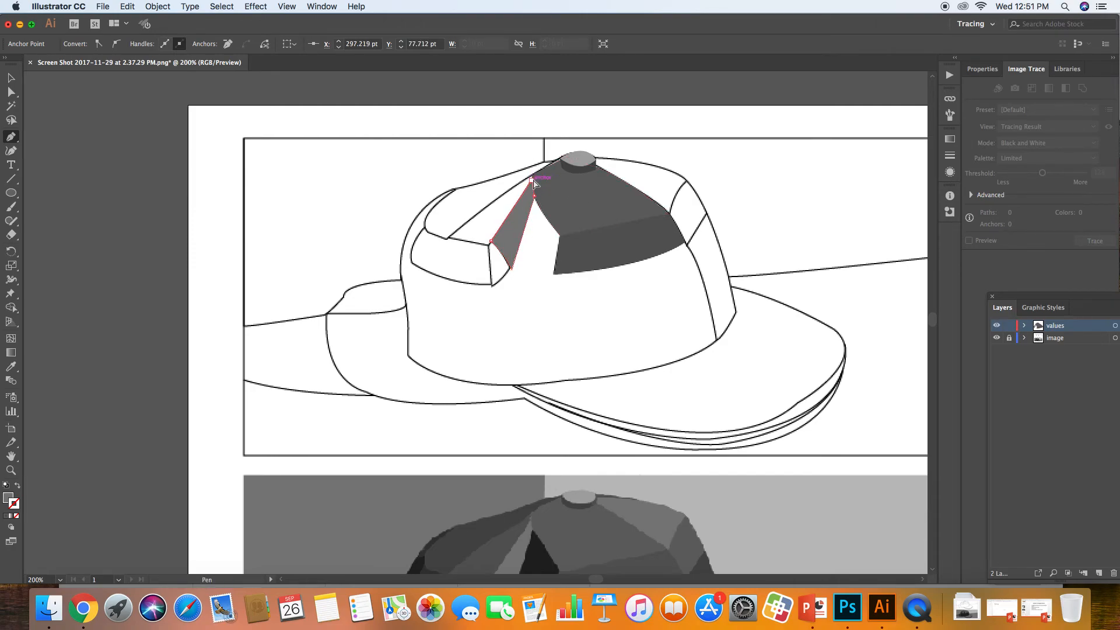
left_click(534, 181)
key("v")
left_click(107, 113)
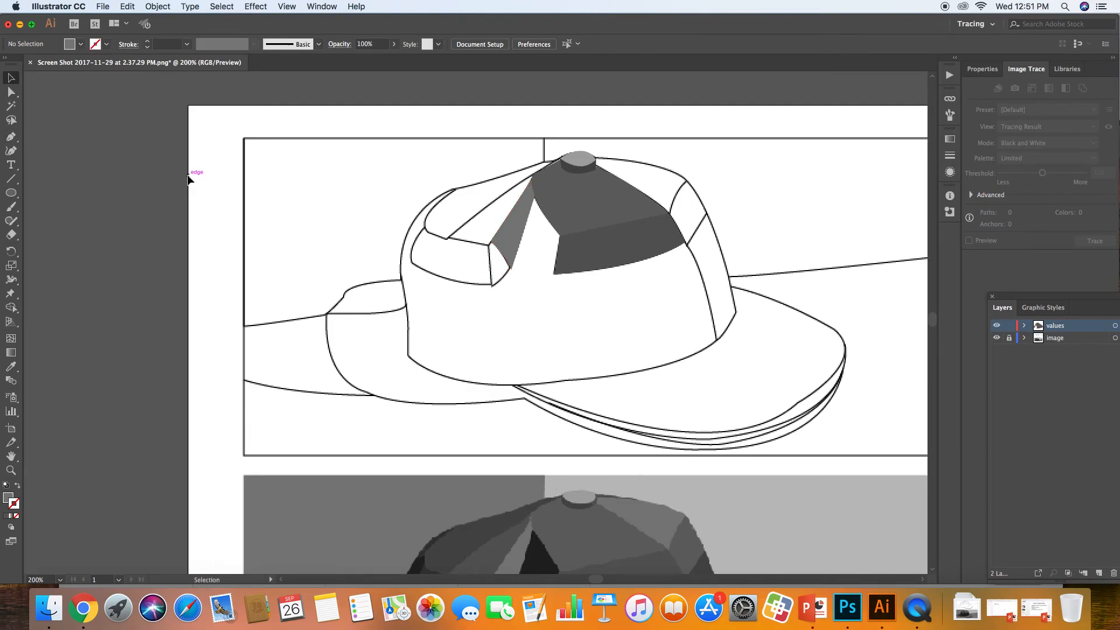
Sample the darker gray of the adjacent side panel and trace its outer and lower edges from the peak with the Pen tool
left_click(13, 367)
left_click(510, 541)
left_click(10, 136)
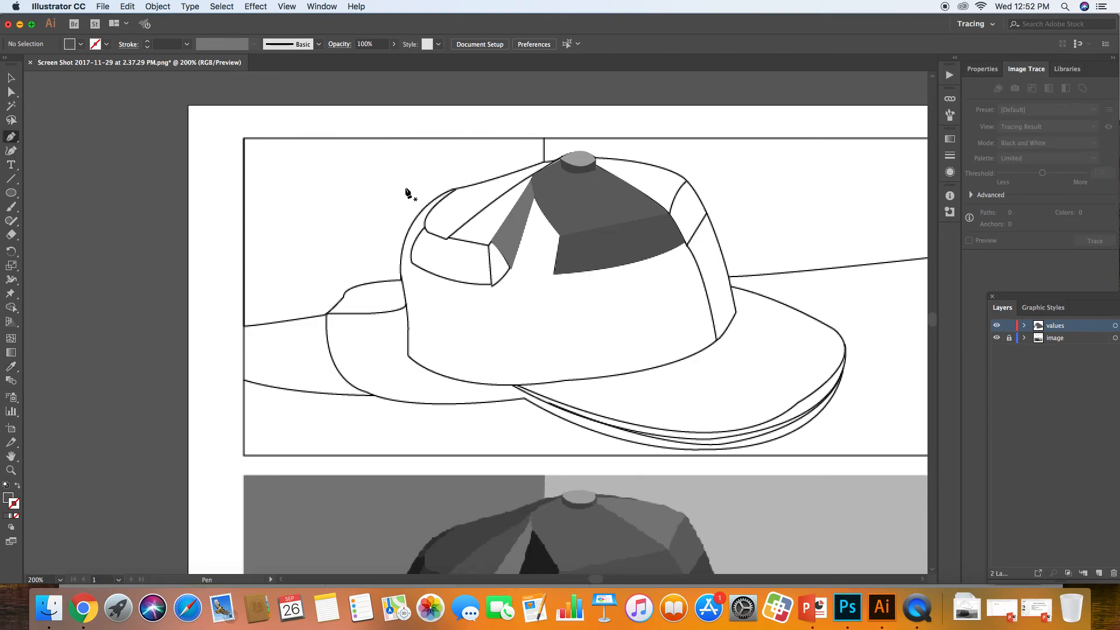
left_click(531, 174)
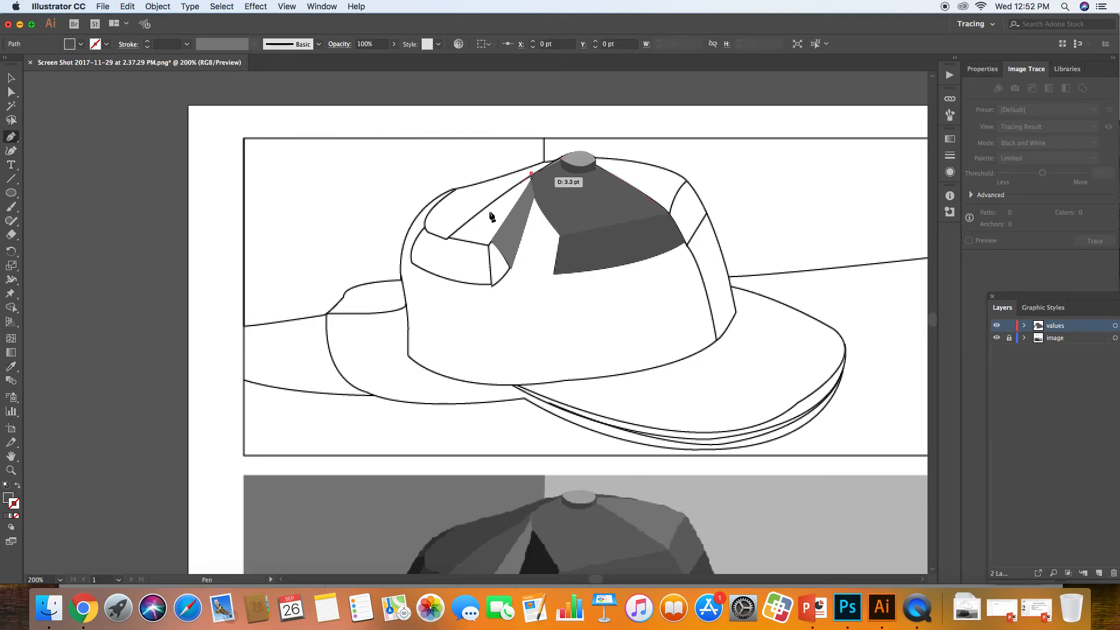
left_click(448, 238)
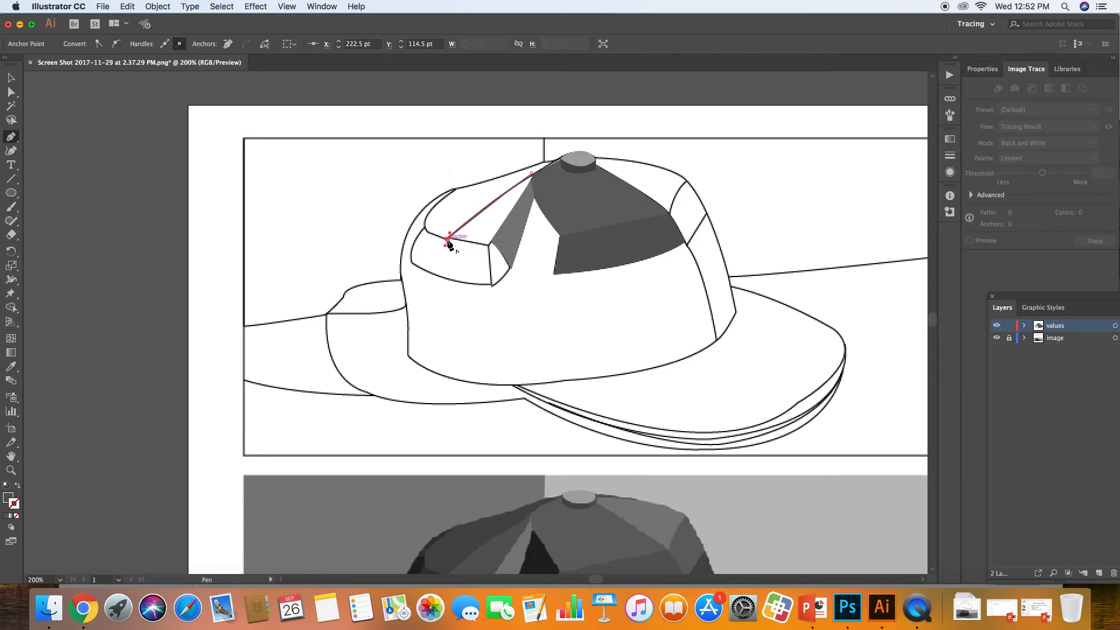
left_click(489, 245)
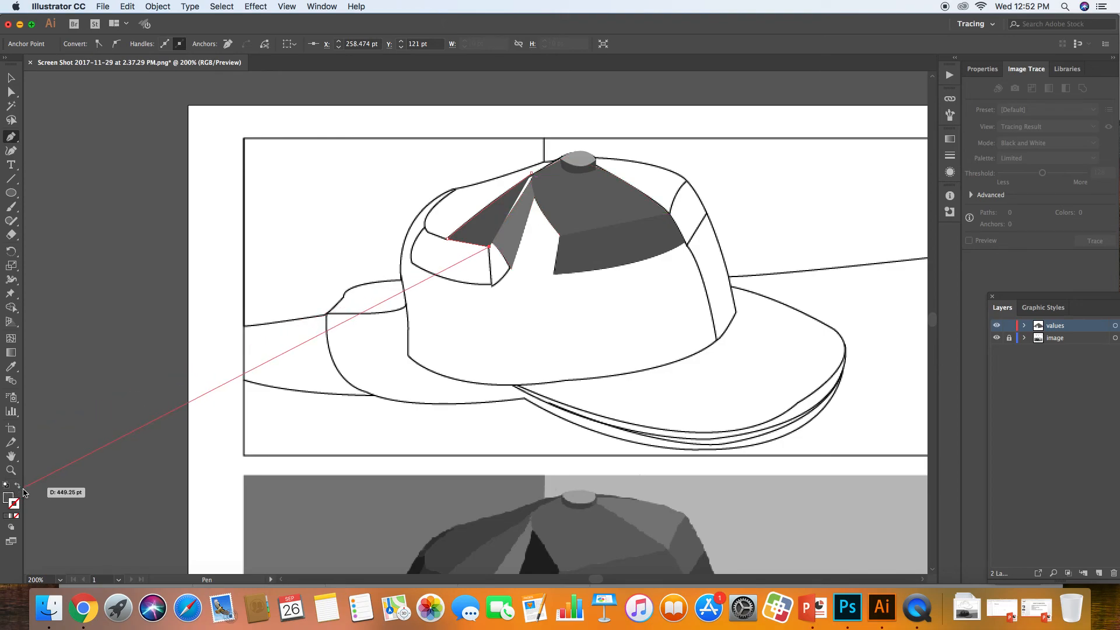
Swap fill and stroke to trace the side panel's inner edge back to the peak, then restore the gray fill and deselect the shape
key("shift+x")
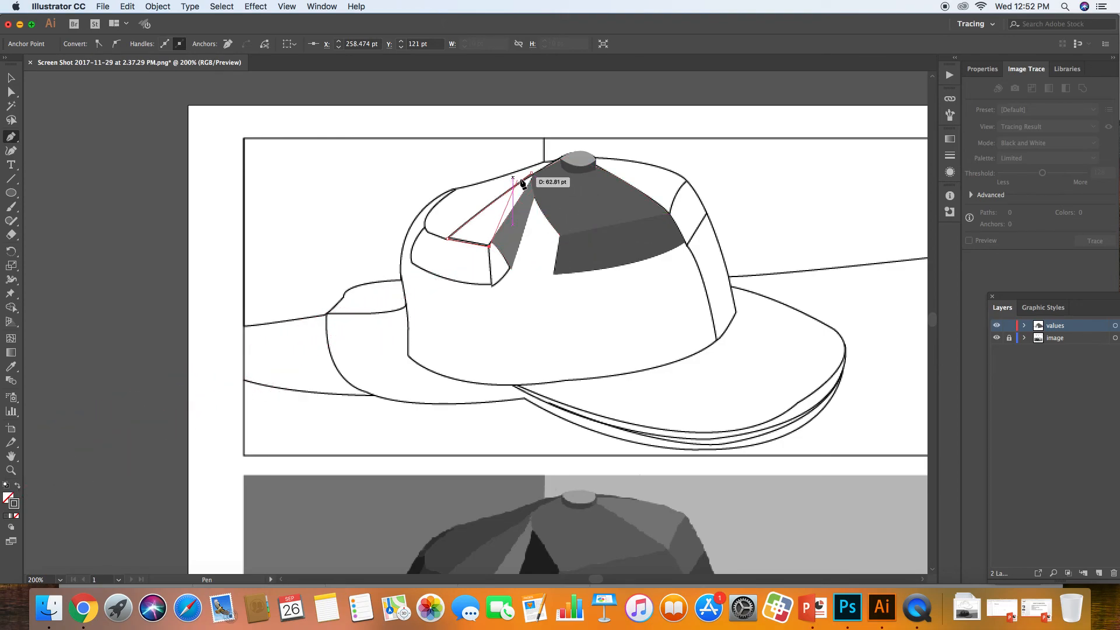
left_click(532, 180)
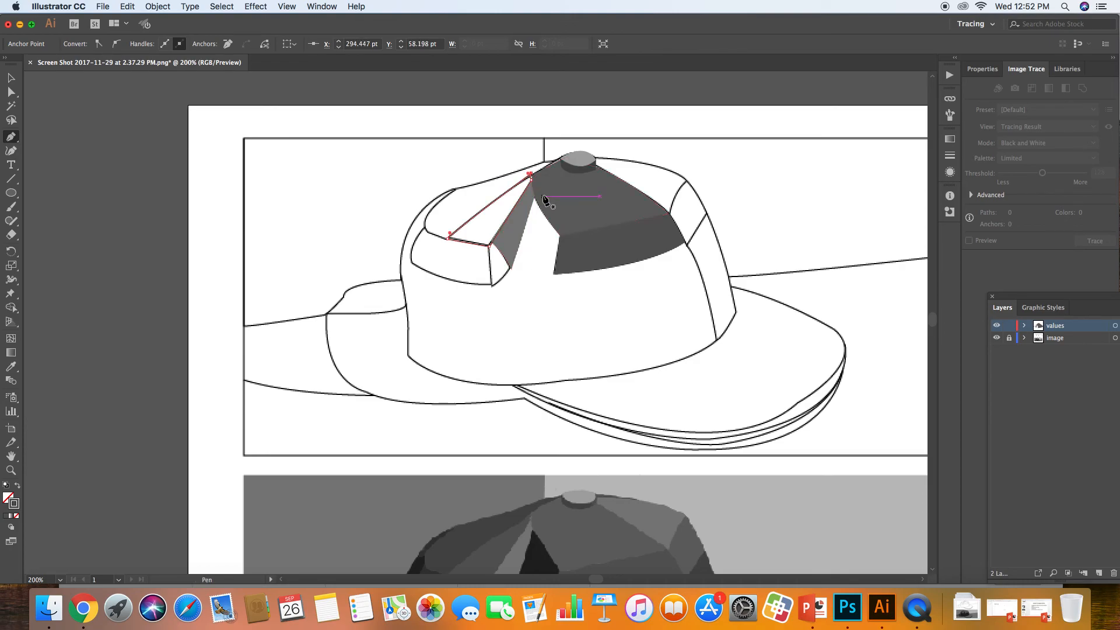
key("super")
key("shift+x")
left_click(9, 76)
left_click(281, 186)
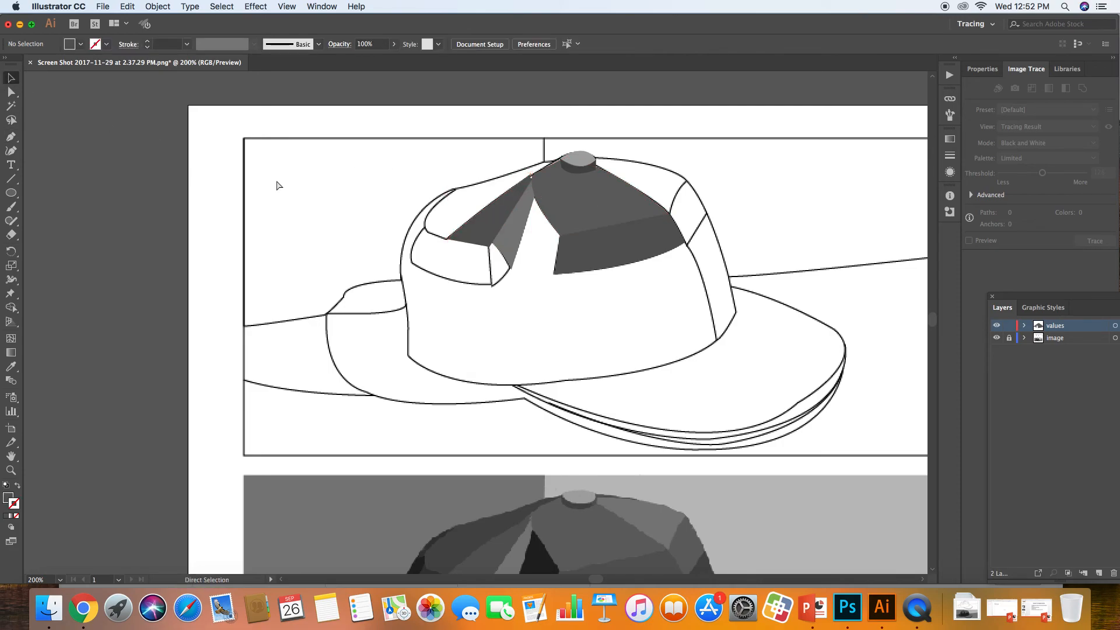
Adjust the anchor points at the peak of the darker side panel, where it meets the front crown panel near the button
key("super+equal")
left_click(12, 458)
left_click_drag(217, 285, 157, 506)
left_click(11, 91)
left_click(505, 271)
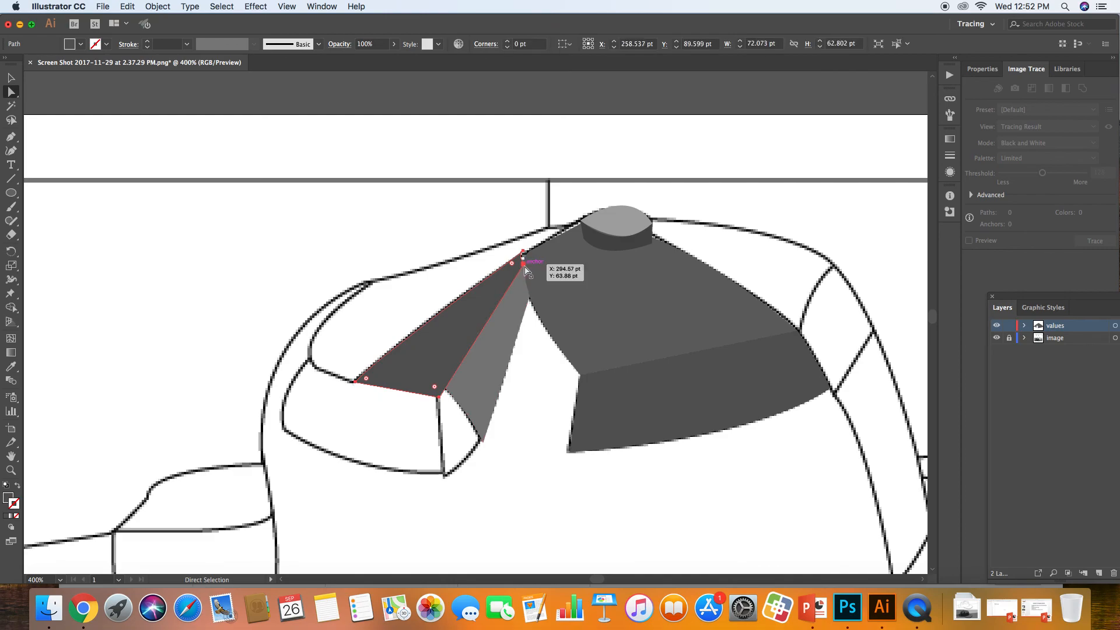
left_click(522, 253)
left_click_drag(524, 254, 582, 220)
left_click(536, 255)
left_click(565, 251)
left_click(581, 226)
left_click(458, 260)
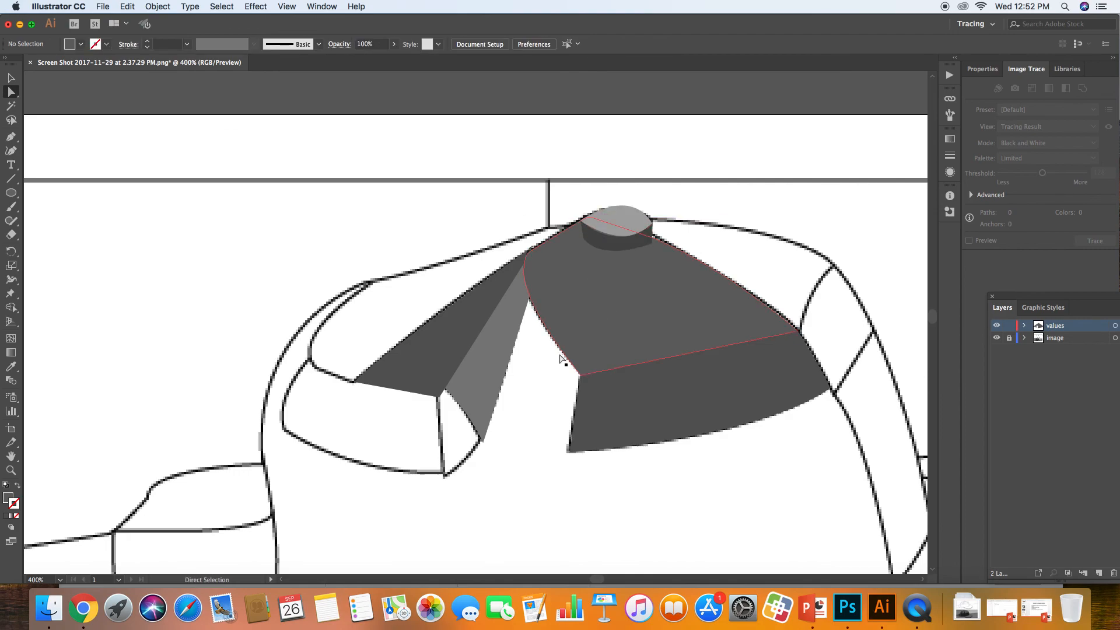
Bring the whole artboard into view to compare the traced panels with the shaded reference
key("super+minus")
key("super+minus")
key("super+minus")
key("super+minus")
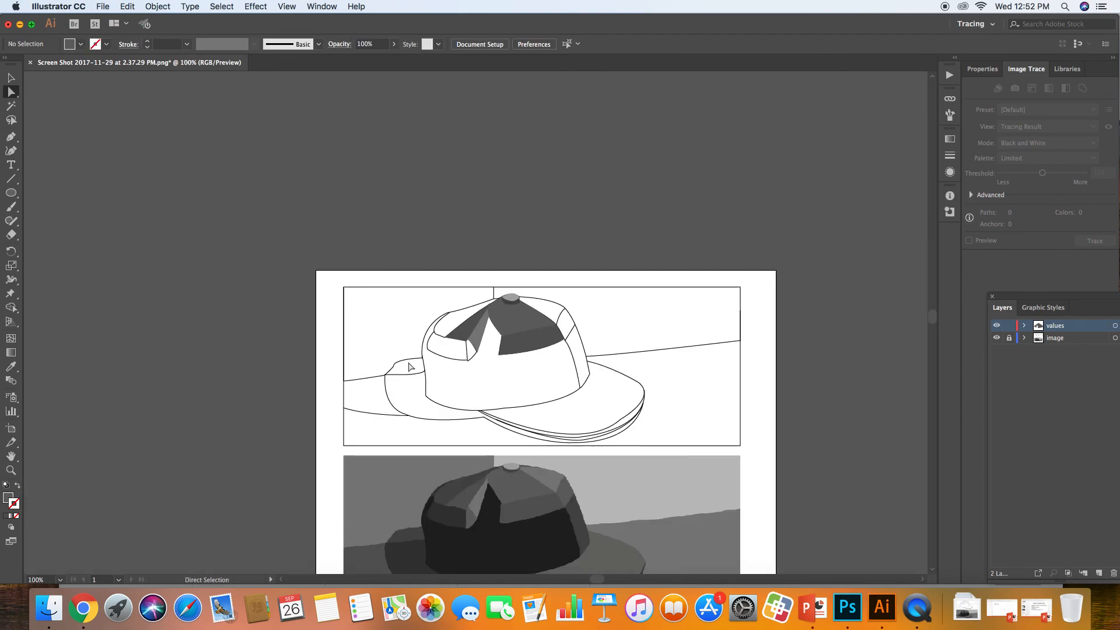
left_click(16, 453)
left_click_drag(165, 350, 75, 218)
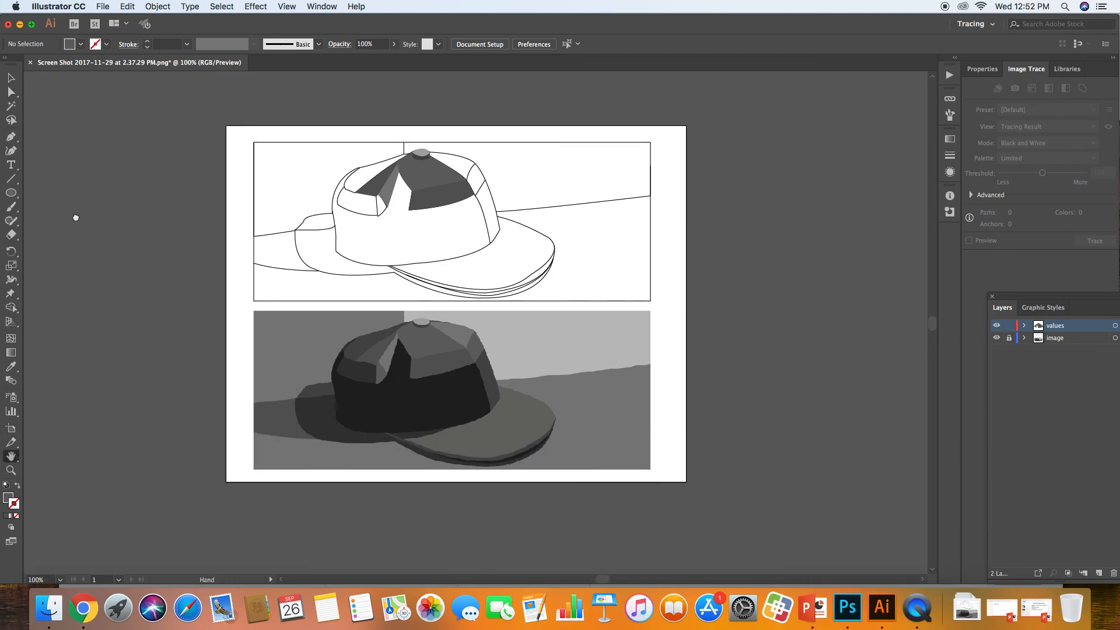